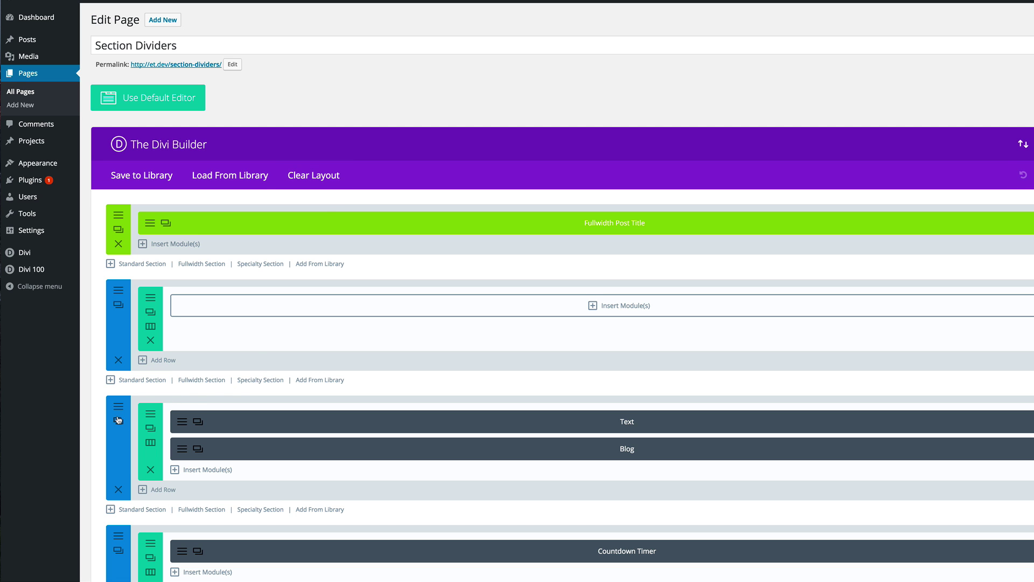
Scroll to the section holding the Text and Blog modules and open its Section Settings
scroll(126, 408, "down", 1)
scroll(126, 408, "down", 5)
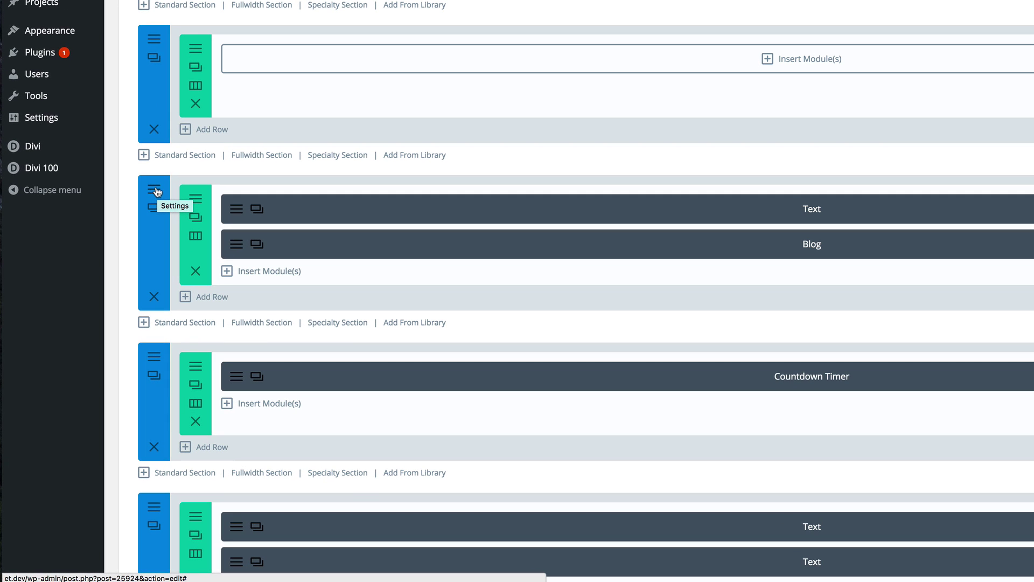
left_click(158, 191)
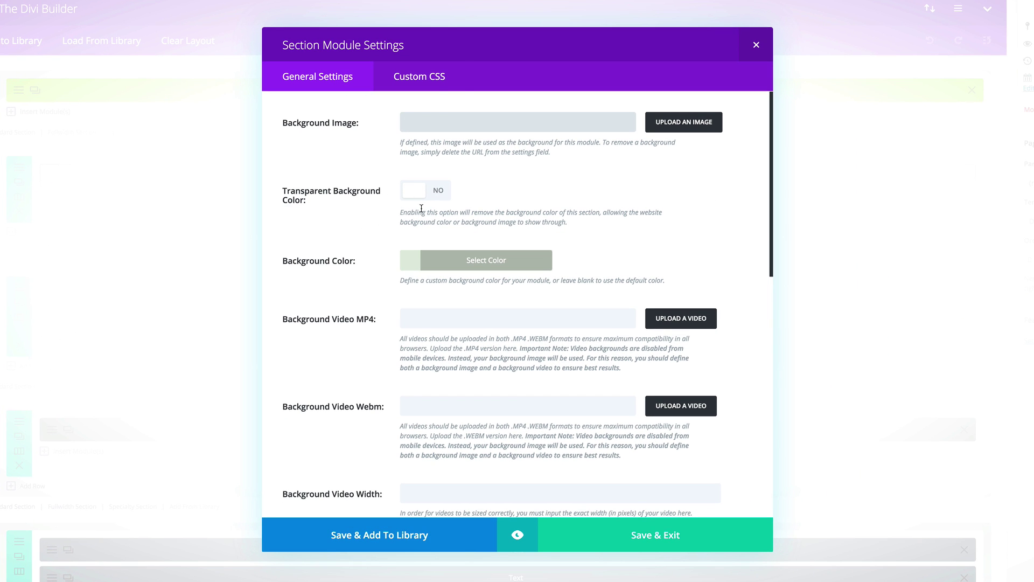
Review the section's After custom CSS for the absolute-positioned gradient stripe, then Save & Exit
left_click(432, 79)
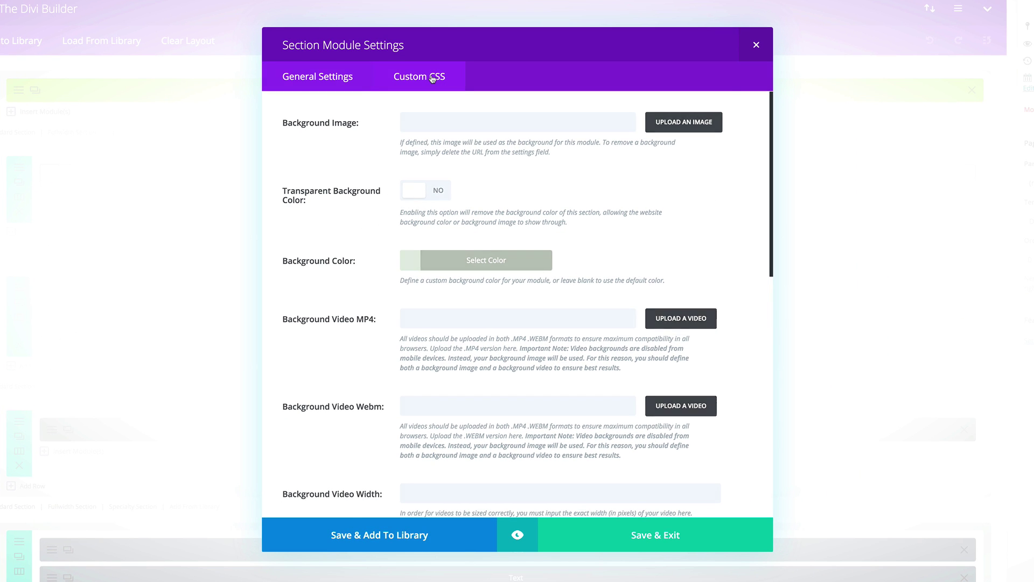
scroll(429, 184, "down", 2)
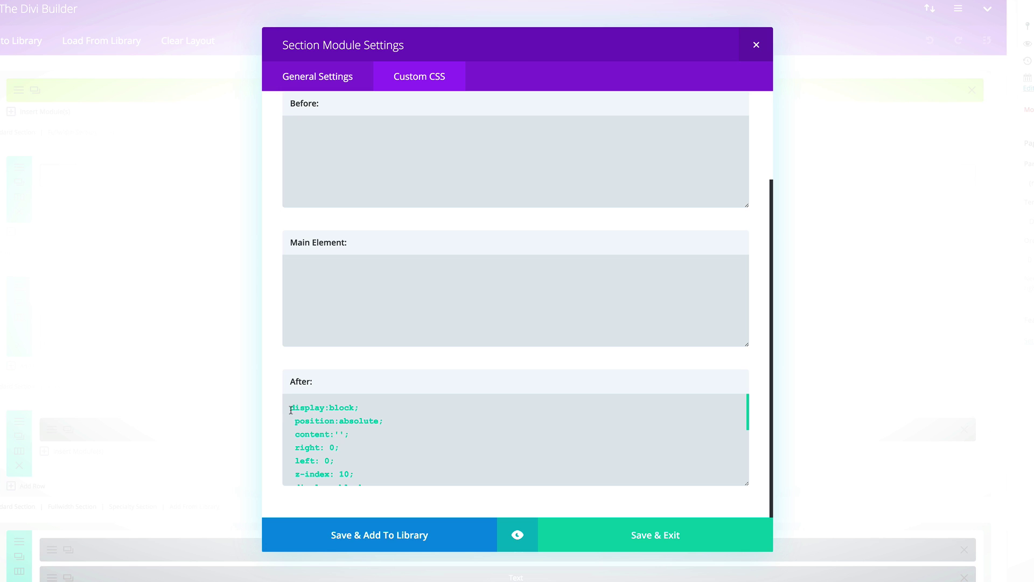
left_click_drag(291, 408, 384, 498)
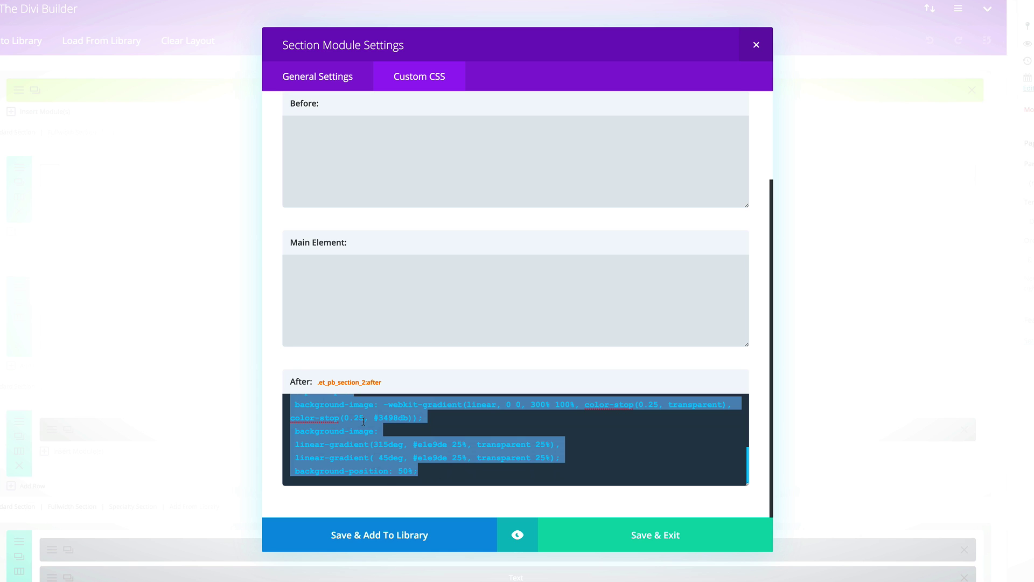
left_click(666, 536)
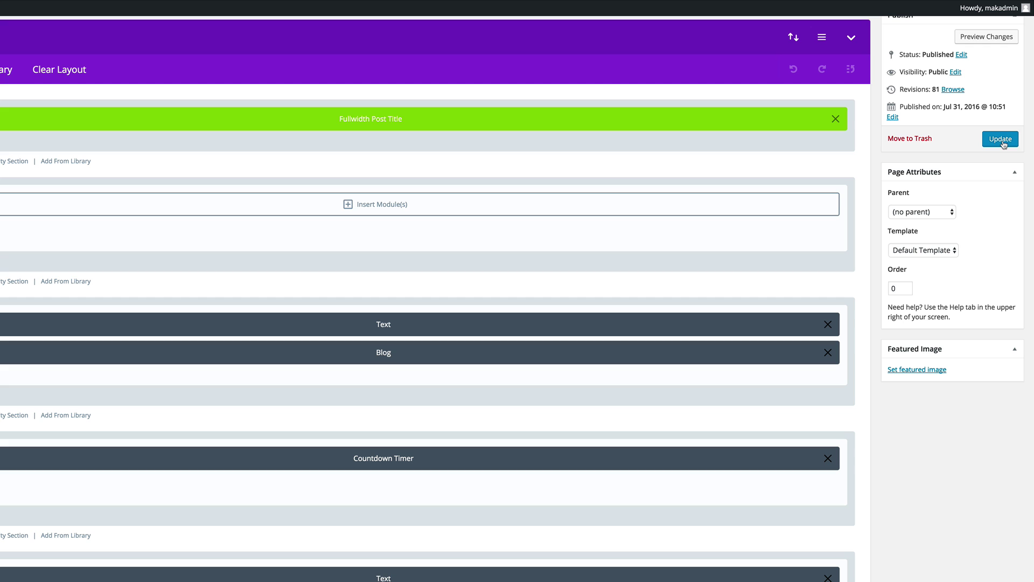
Update the page and view the live Section Dividers page
left_click(1002, 141)
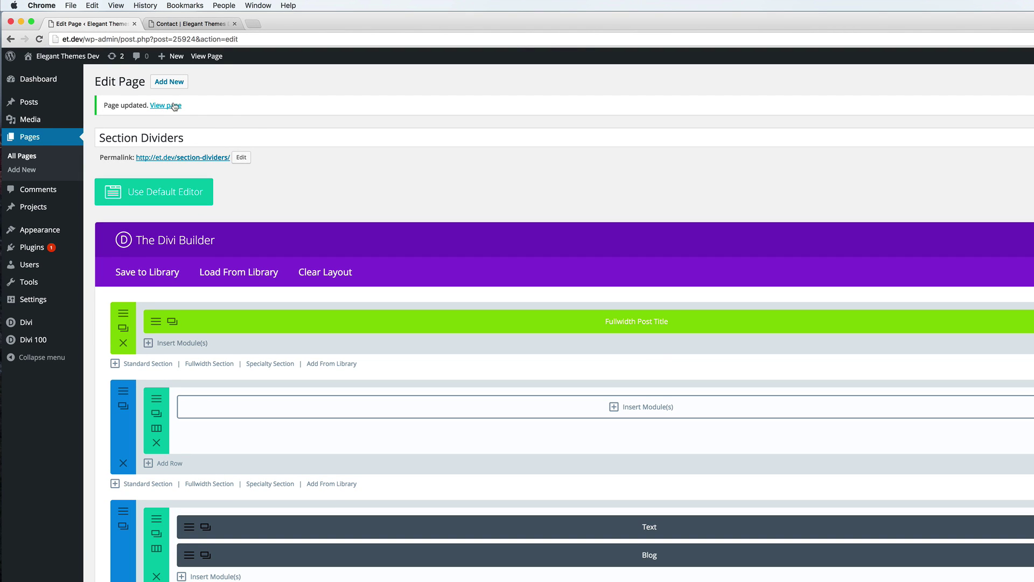
left_click(172, 107)
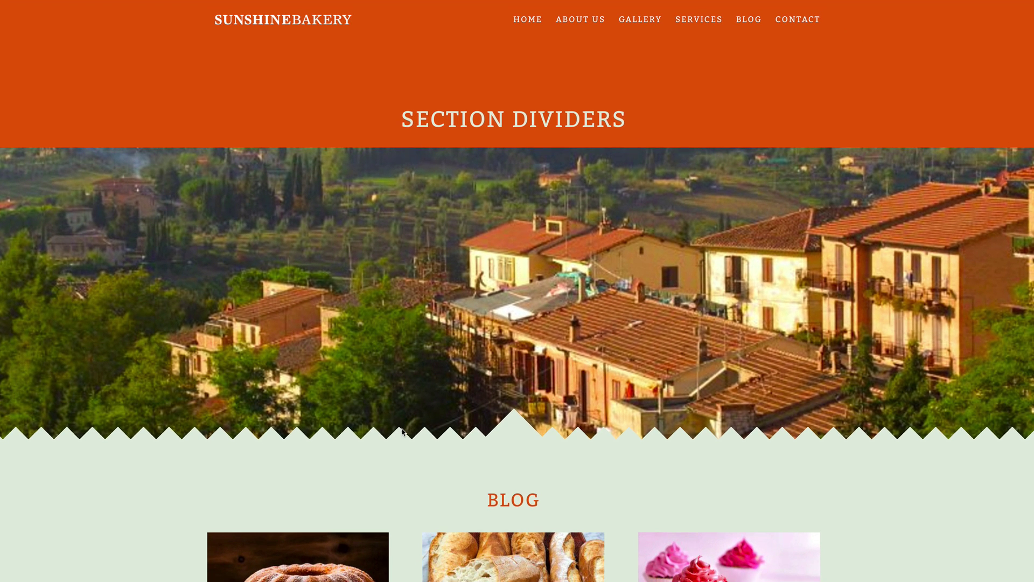
Scroll the live page past the Blog, countdown, Who We Are and Catering Services dividers
scroll(402, 431, "down", 4)
scroll(401, 433, "down", 10)
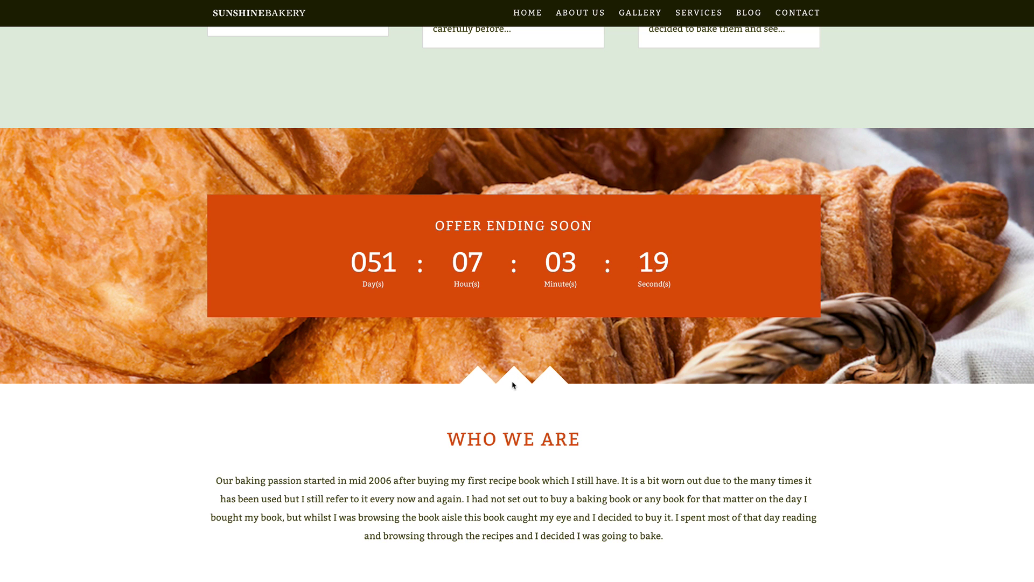
scroll(513, 384, "down", 5)
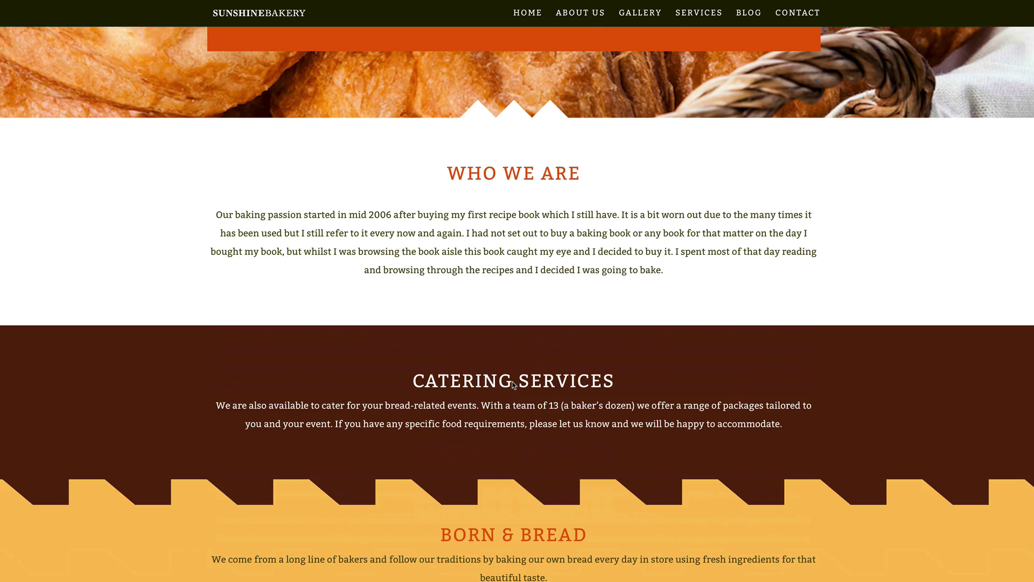
scroll(513, 385, "down", 2)
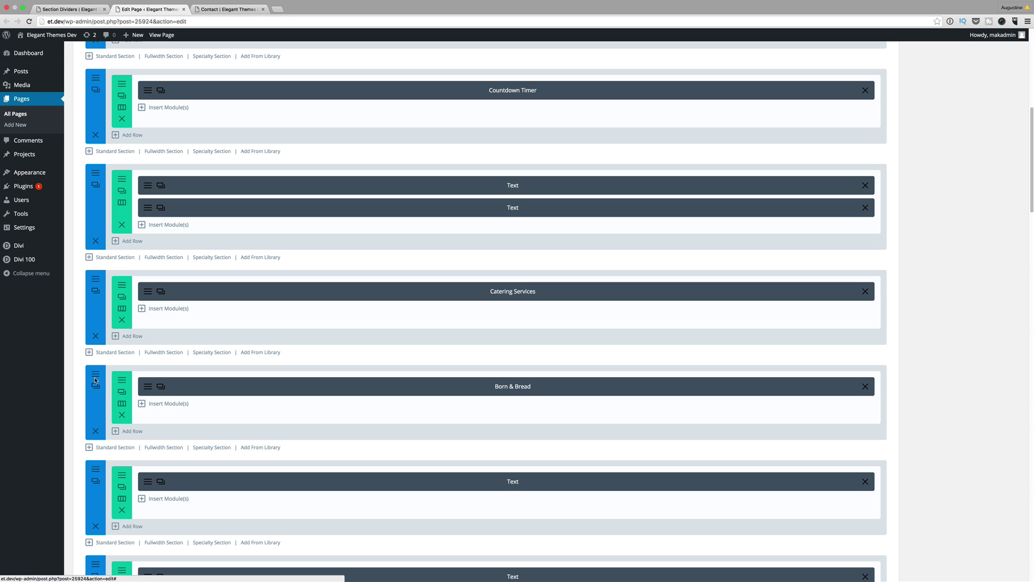
Replace Born & Bread's Before CSS with a 50px #81d742/#e74c3c gradient stripe and save
left_click(97, 376)
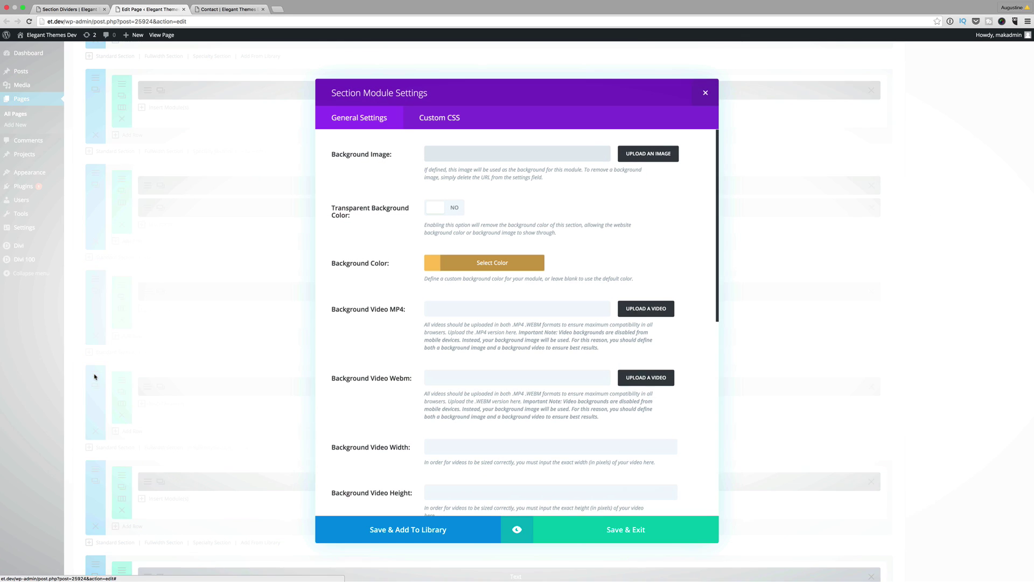
left_click(456, 118)
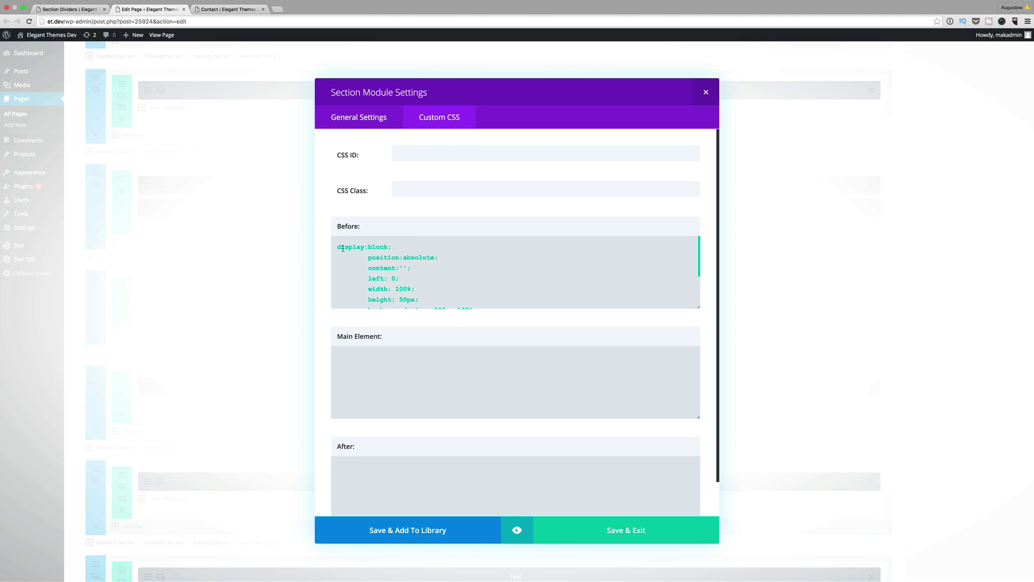
left_click_drag(338, 248, 505, 322)
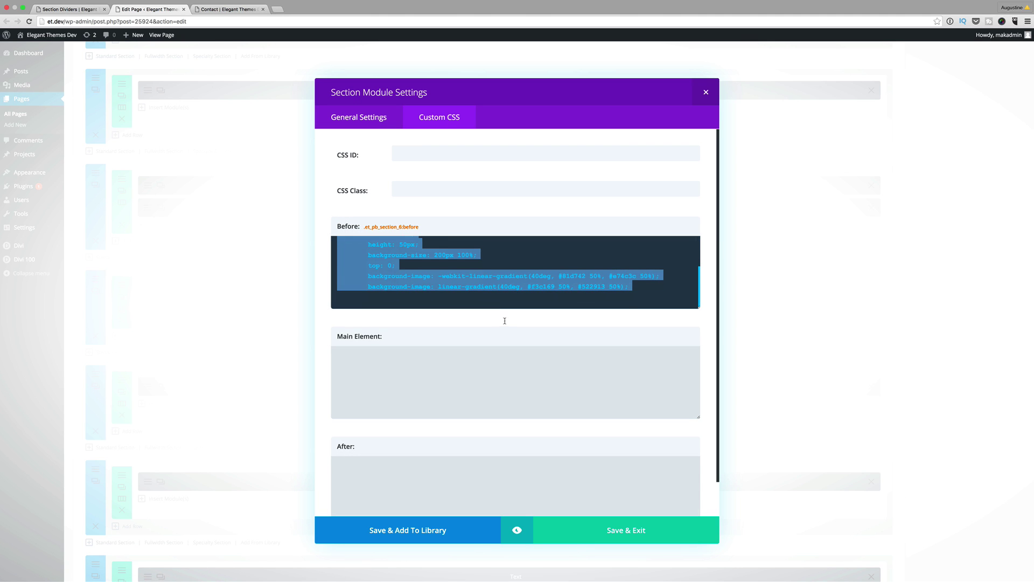
type("height: 50px; background-size: 200px 100%; top: 0; background-image: -webkit-linear-gradient(40deg, #81d742 50%, #e74c3c 50%); background-image: linear-gradient(40deg, #81d742 50%, #e74c3c 50%);")
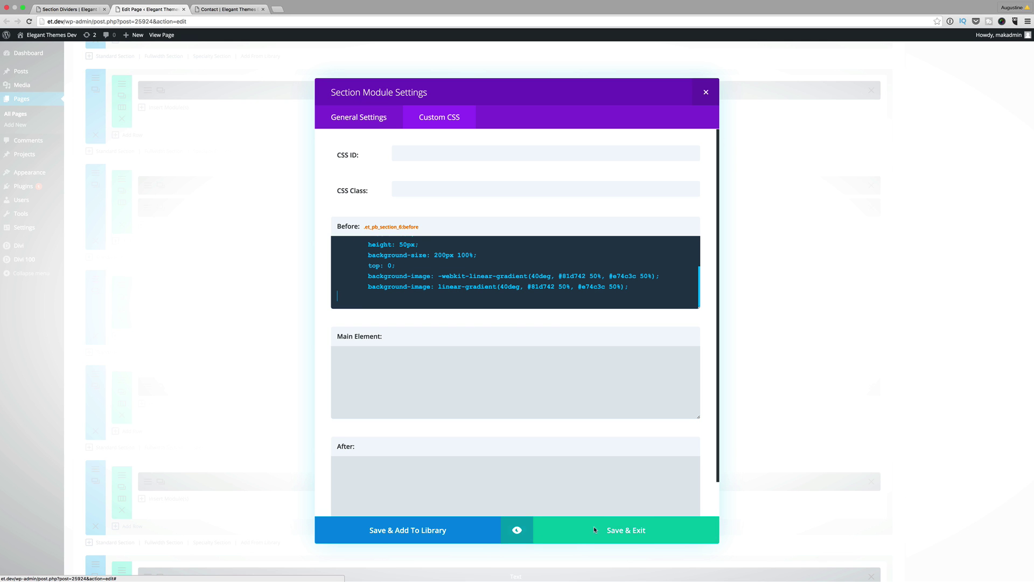
left_click(636, 531)
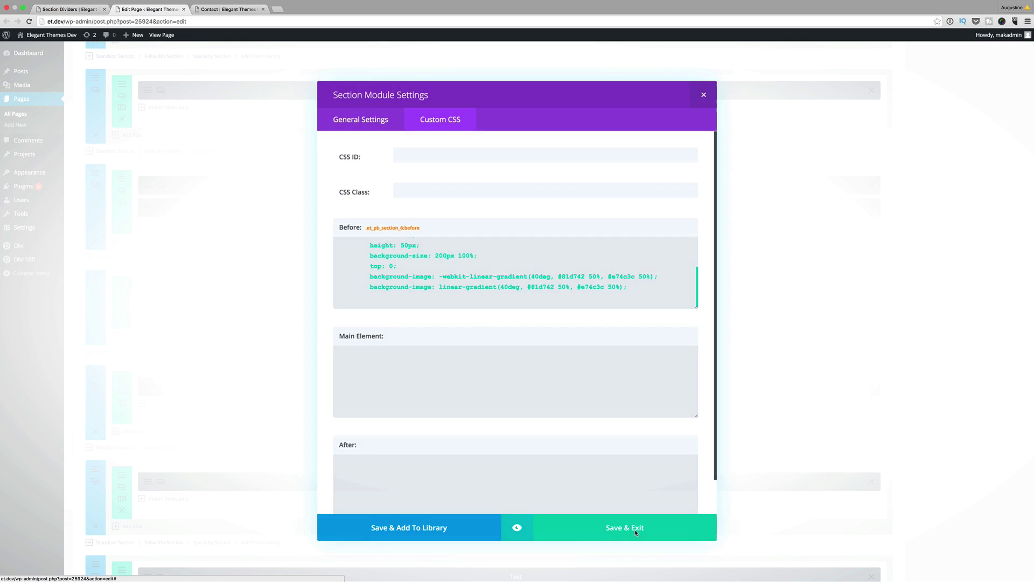
scroll(960, 244, "up", 10)
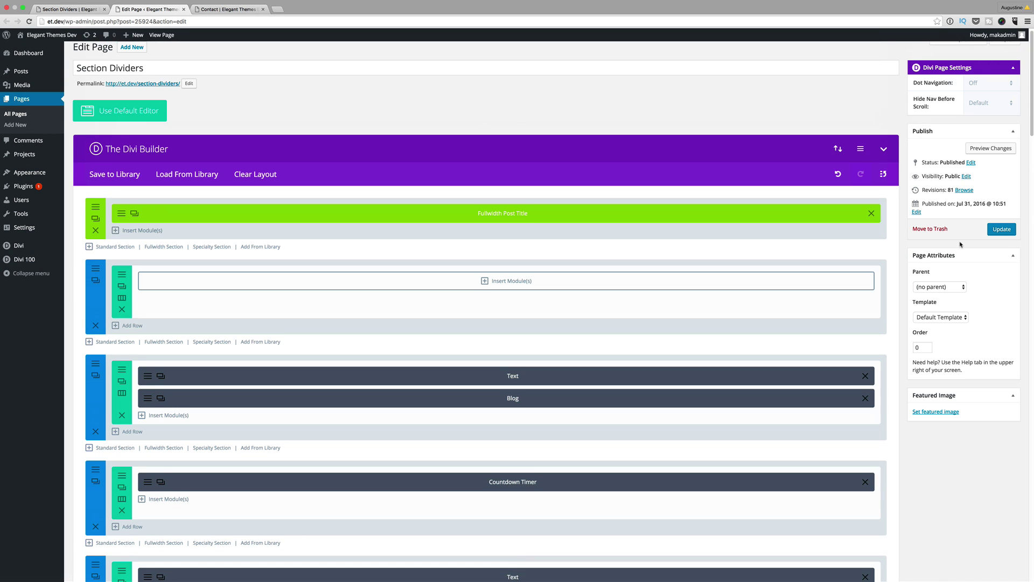
Preview the green-and-red slanted stripe above Born & Bread, then return to the editor tab
left_click(999, 156)
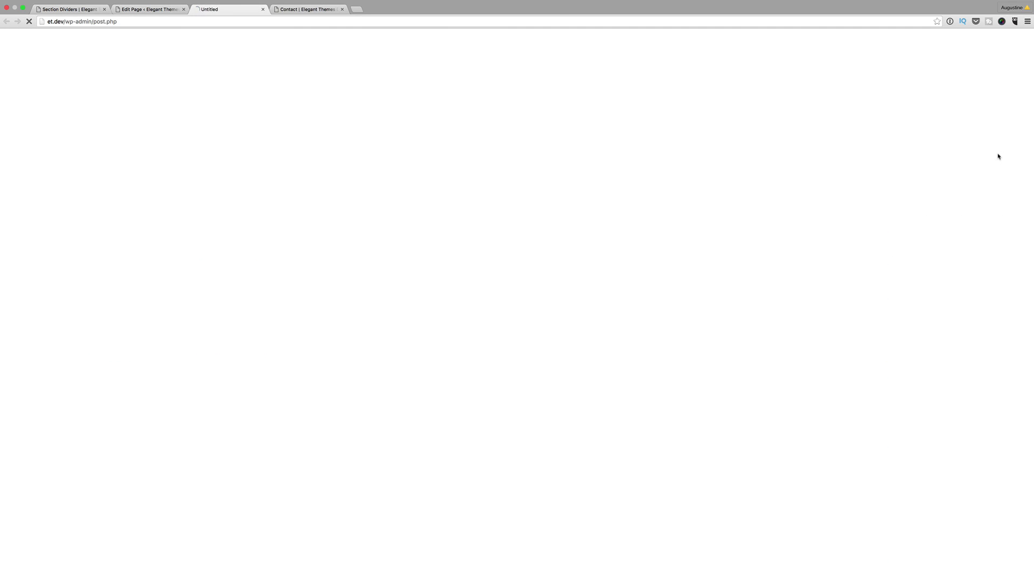
scroll(397, 195, "down", 15)
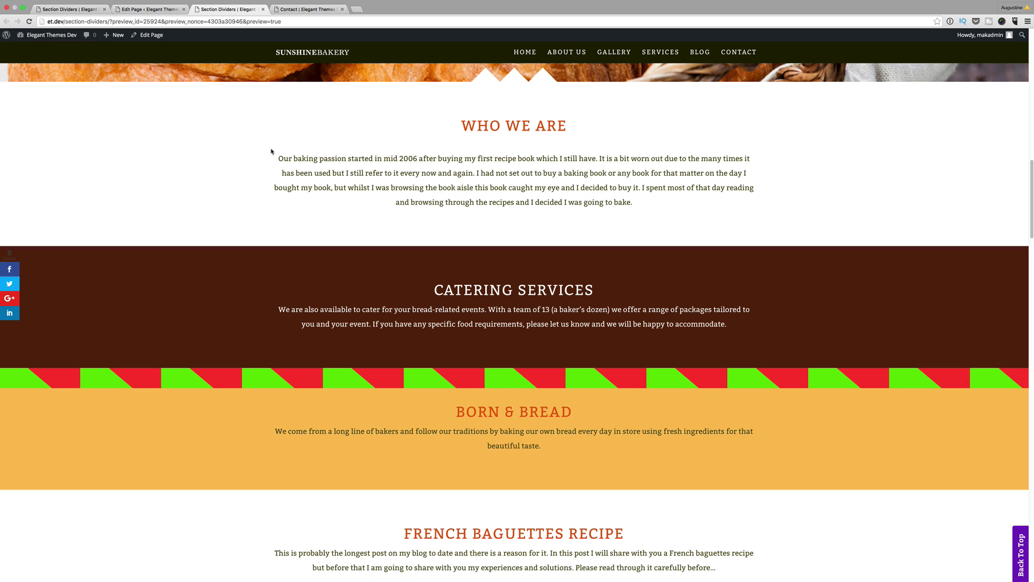
left_click(162, 10)
scroll(316, 296, "down", 6)
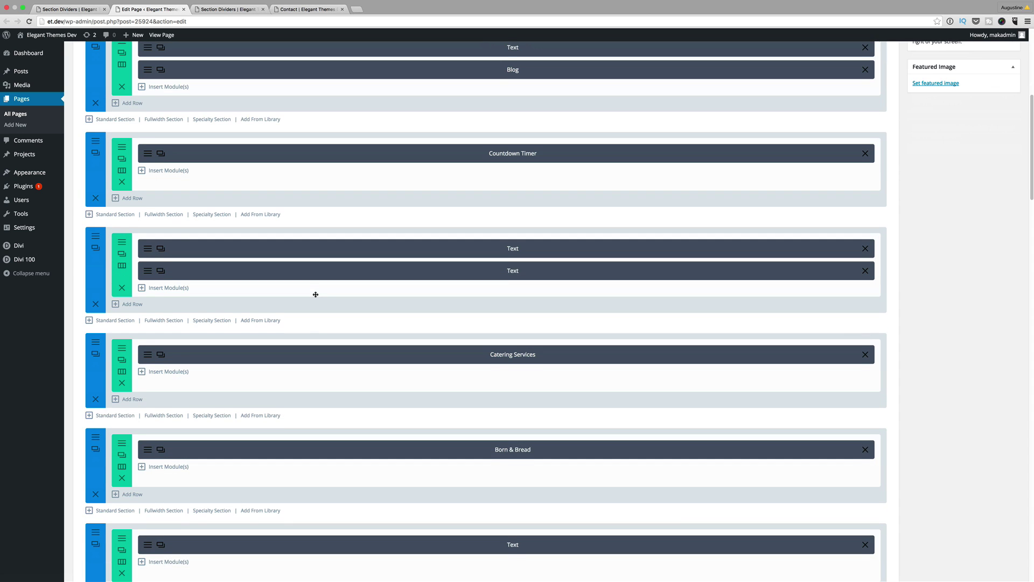
Open Born & Bread's Before CSS, enlarge the box, and select the gradient colour codes for replacement
scroll(315, 294, "down", 3)
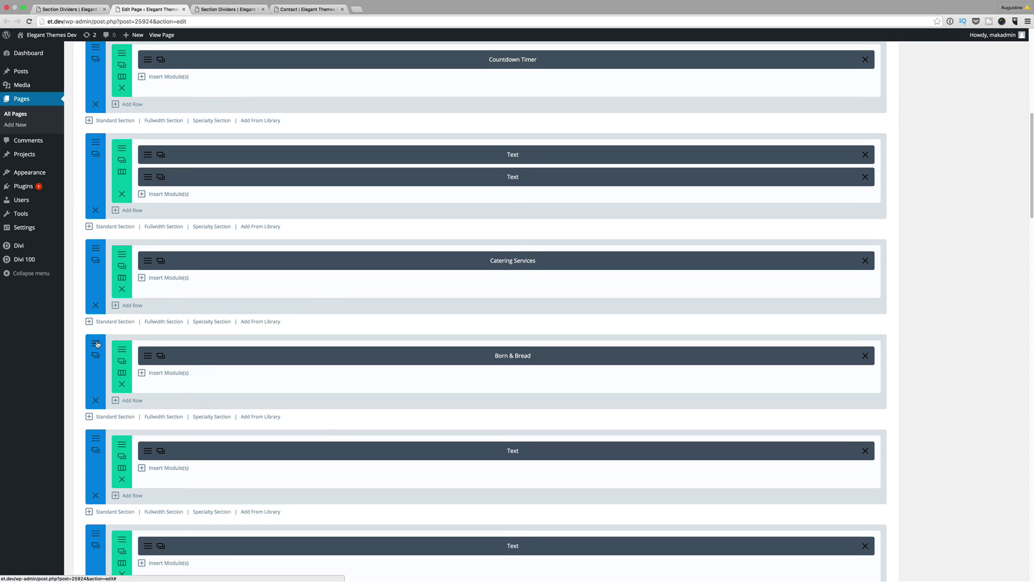
left_click(95, 344)
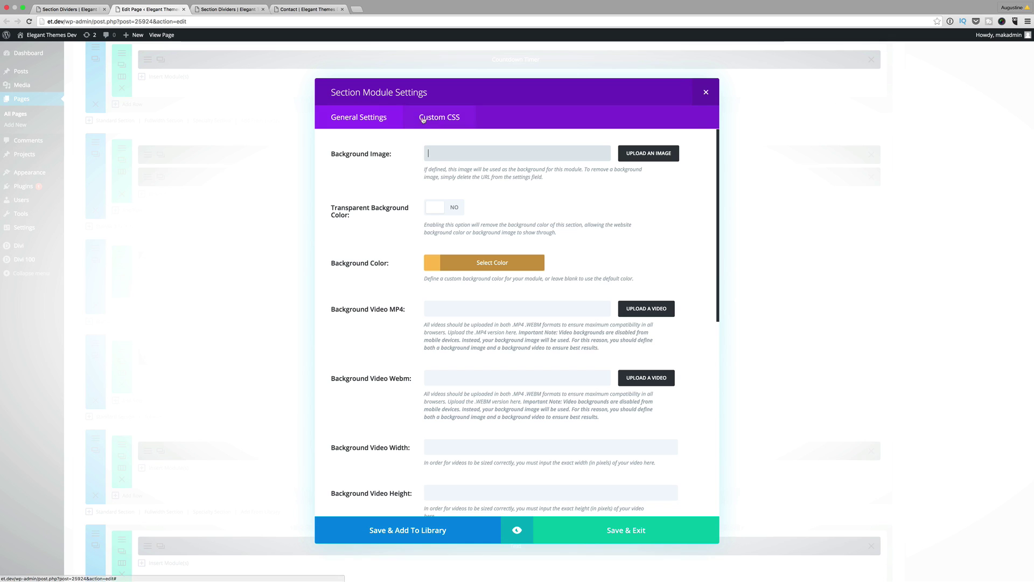
left_click(443, 120)
scroll(494, 281, "down", 3)
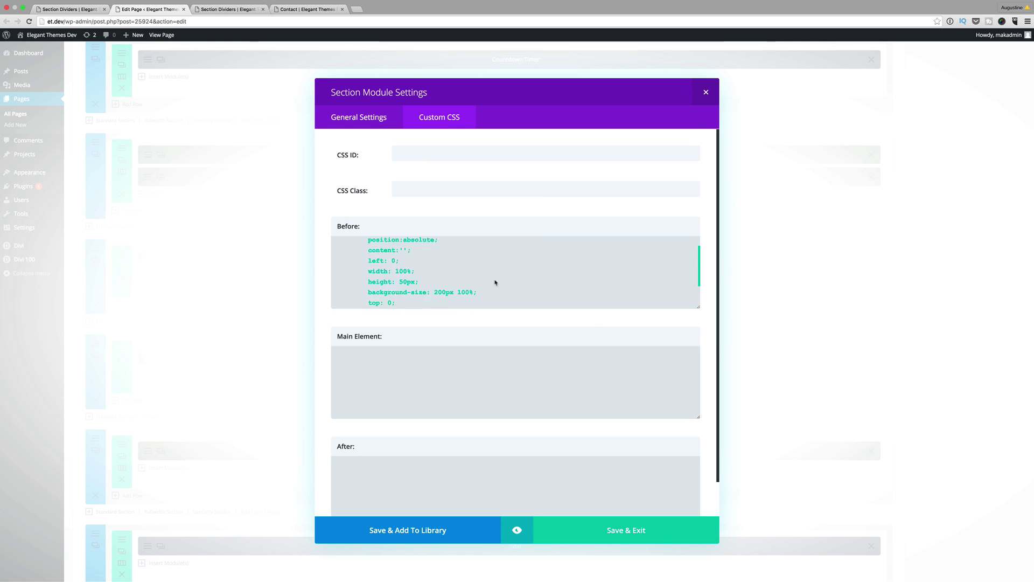
left_click_drag(699, 308, 699, 413)
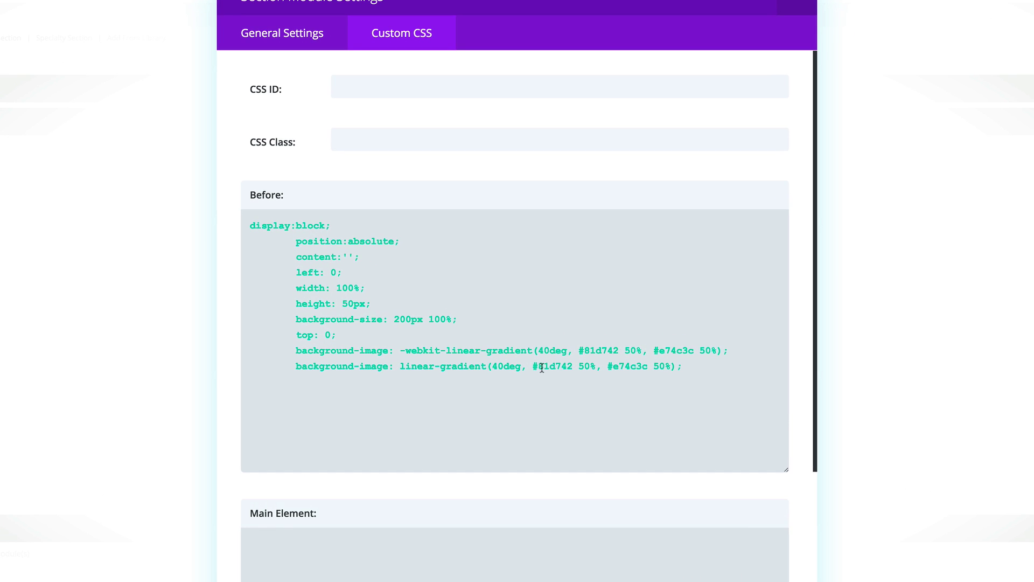
left_click_drag(539, 366, 647, 366)
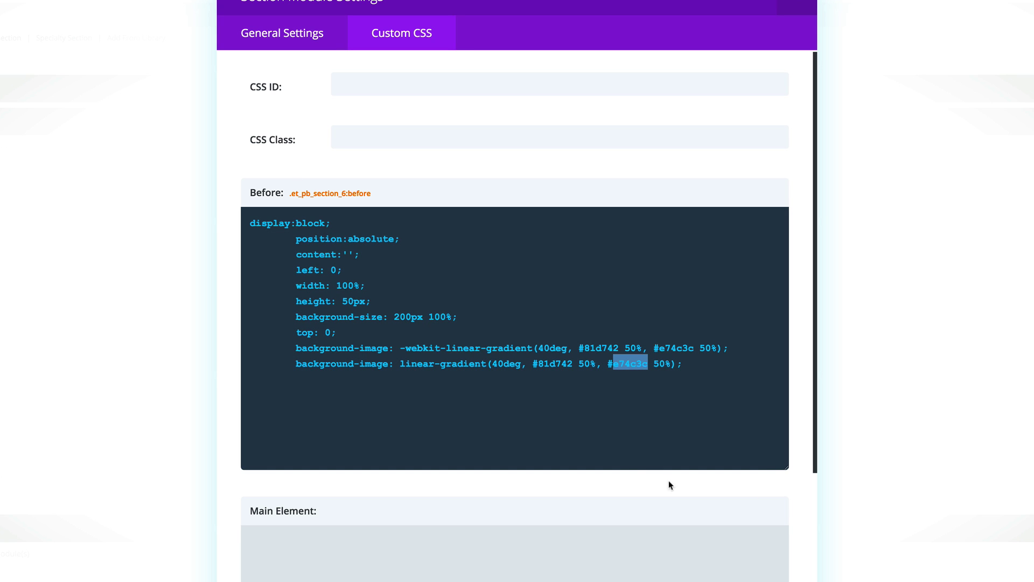
left_click_drag(539, 366, 574, 367)
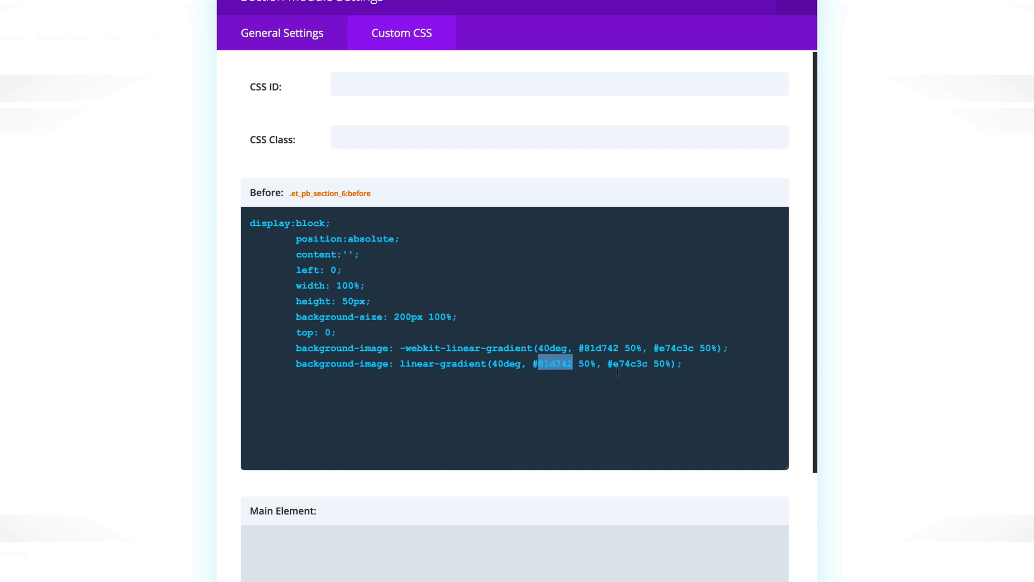
Replace the e74c3c gradient colour, then scroll the live page to the curve under the pie search
left_click_drag(613, 364, 649, 364)
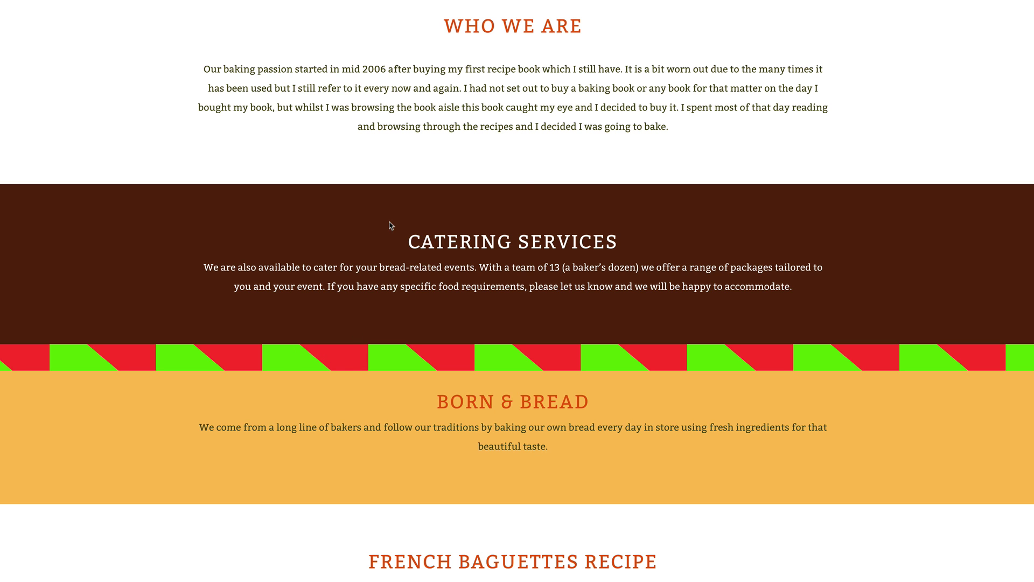
scroll(527, 172, "down", 6)
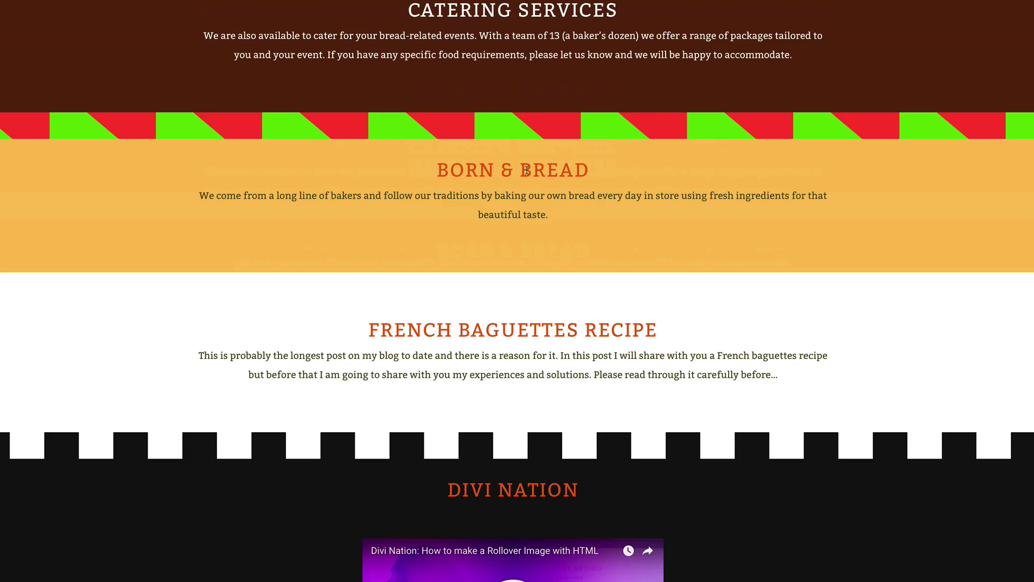
scroll(527, 170, "down", 1)
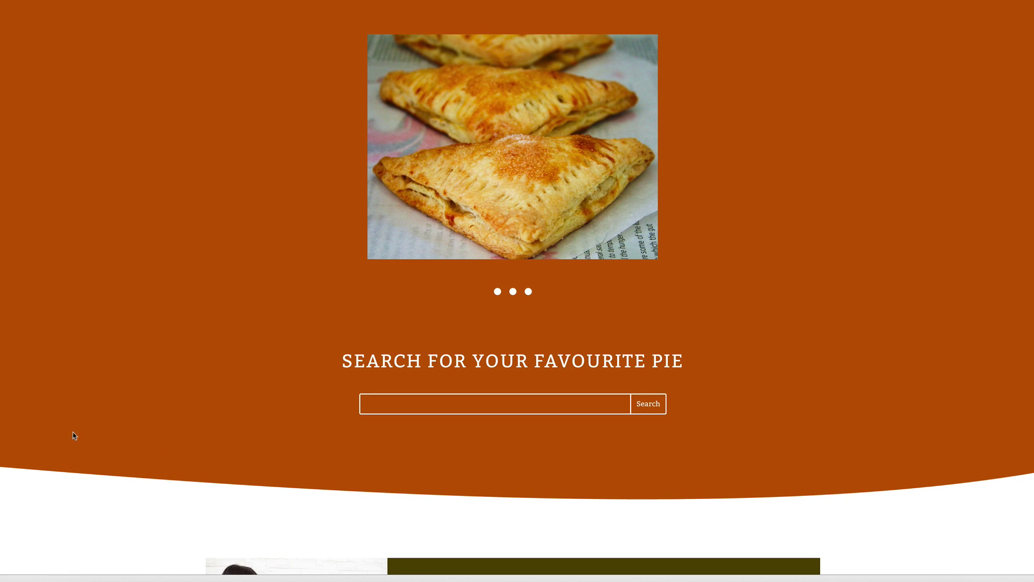
scroll(92, 409, "down", 2)
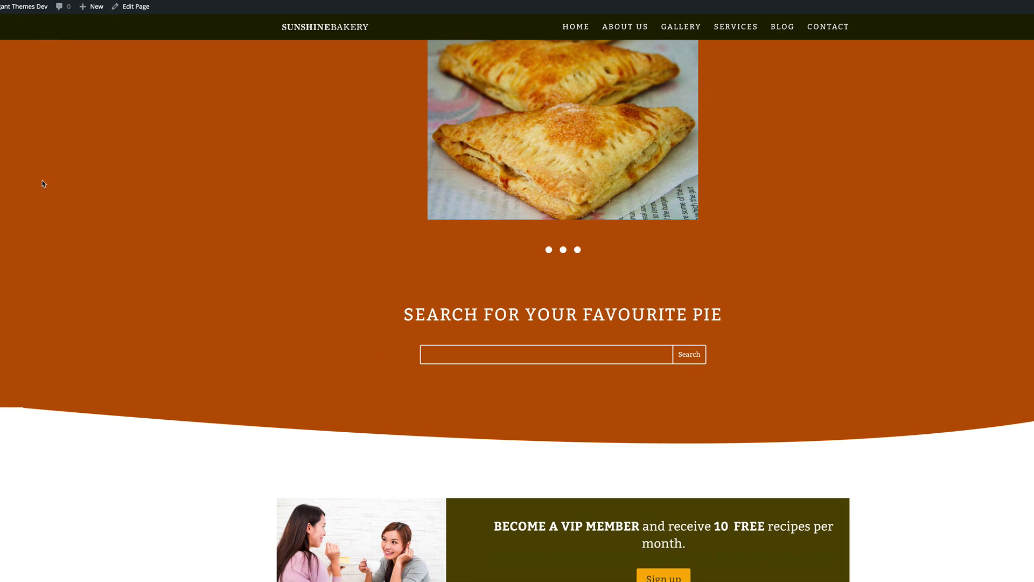
Add a one-column Standard Section below Curve bottom and insert a Text module into it
left_click(140, 7)
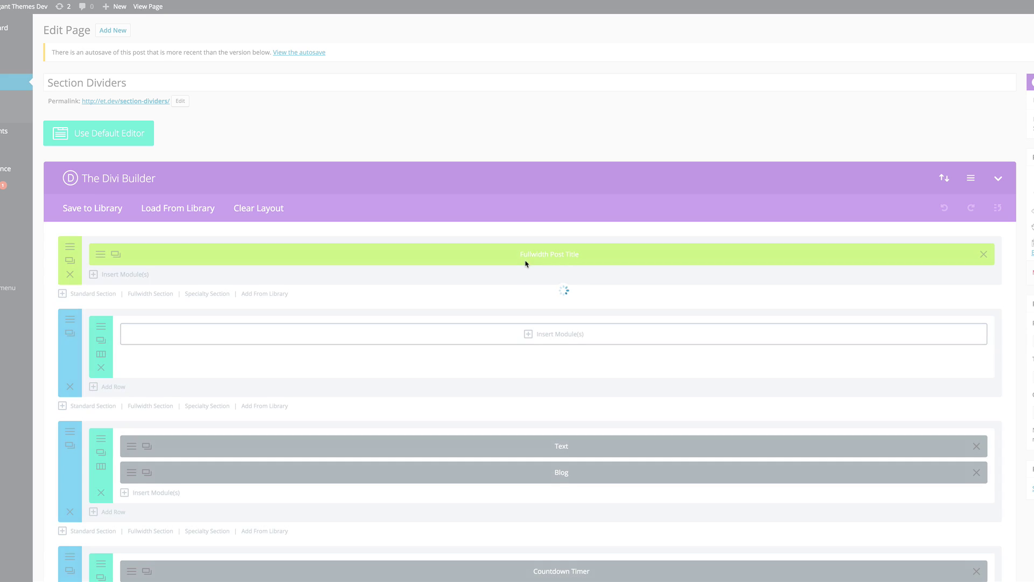
scroll(525, 263, "down", 7)
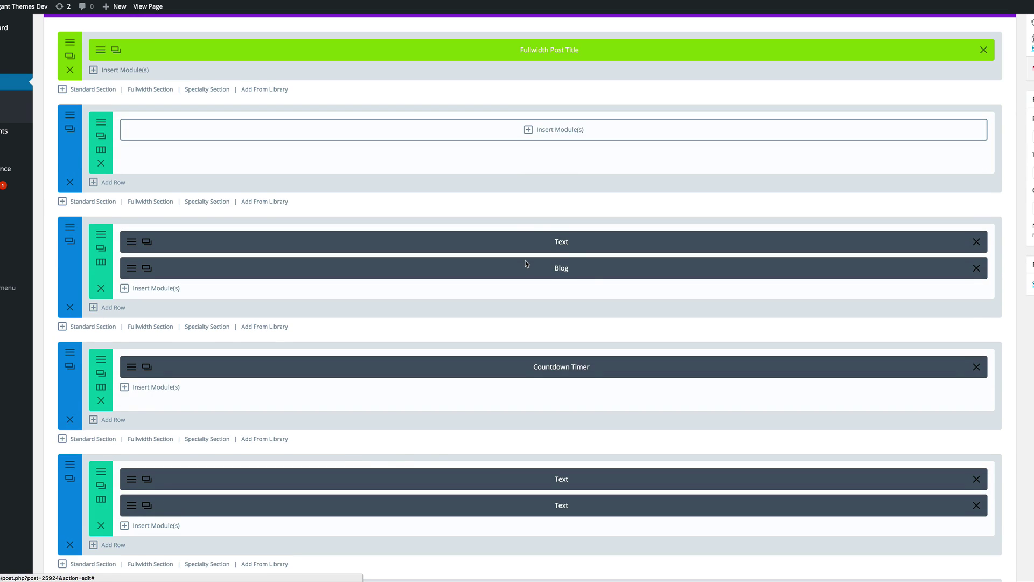
scroll(525, 263, "down", 4)
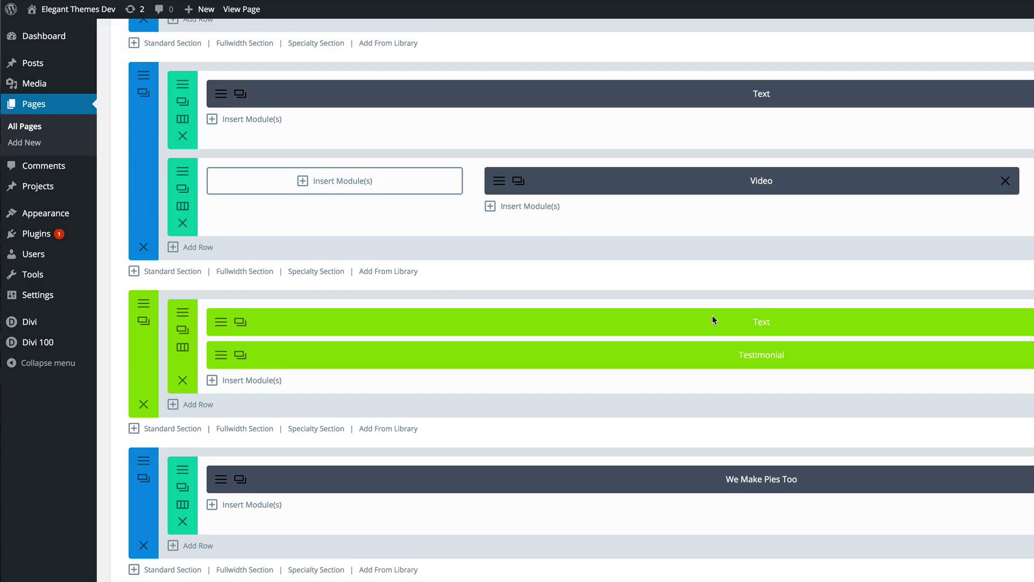
scroll(712, 319, "down", 8)
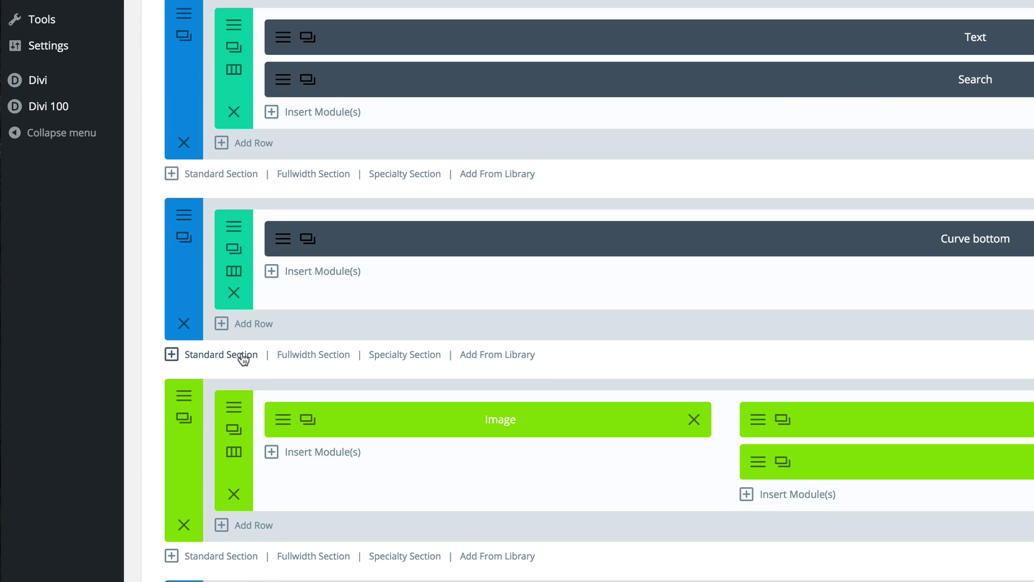
left_click(243, 359)
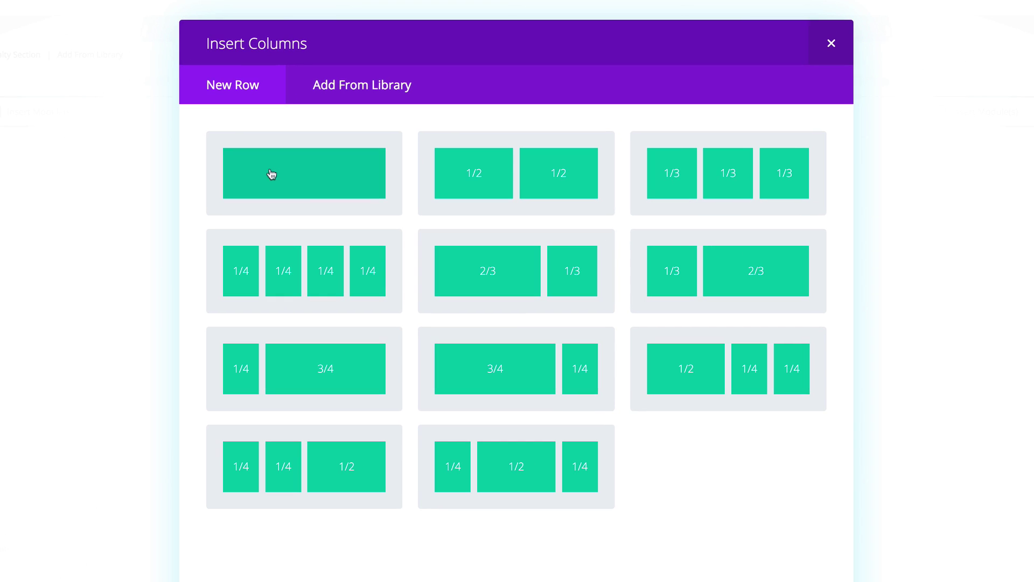
left_click(326, 165)
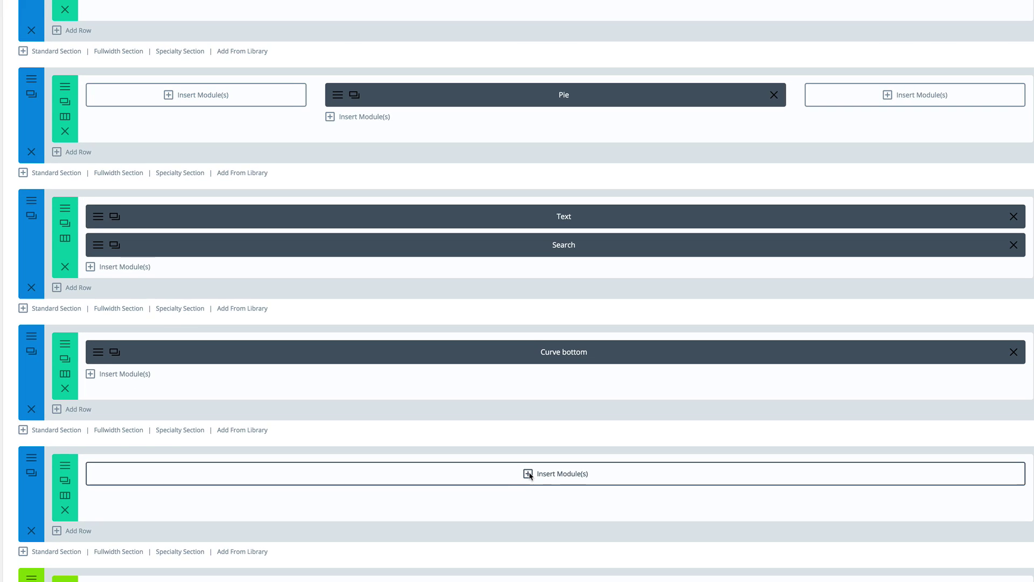
left_click(529, 474)
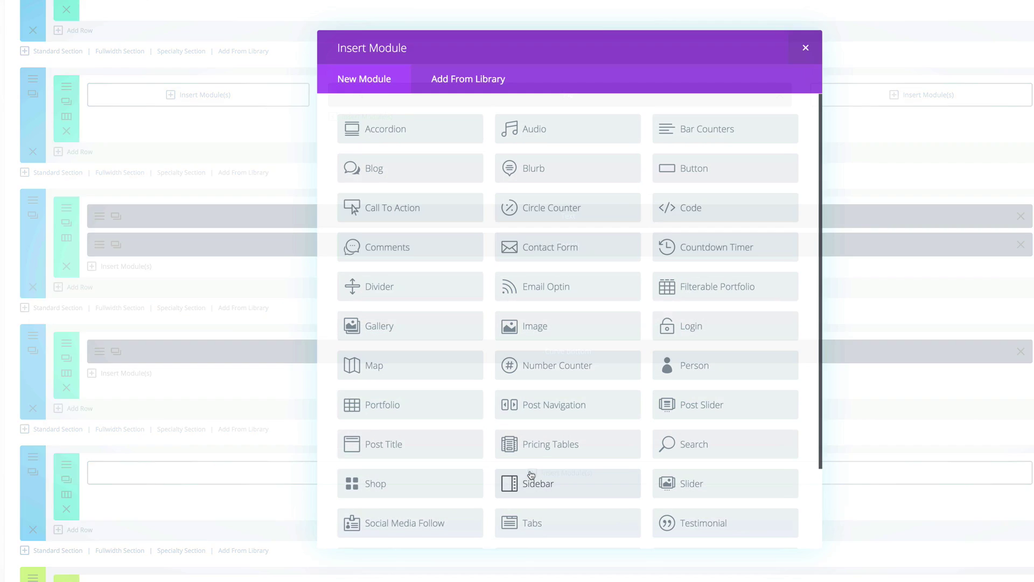
scroll(526, 340, "down", 2)
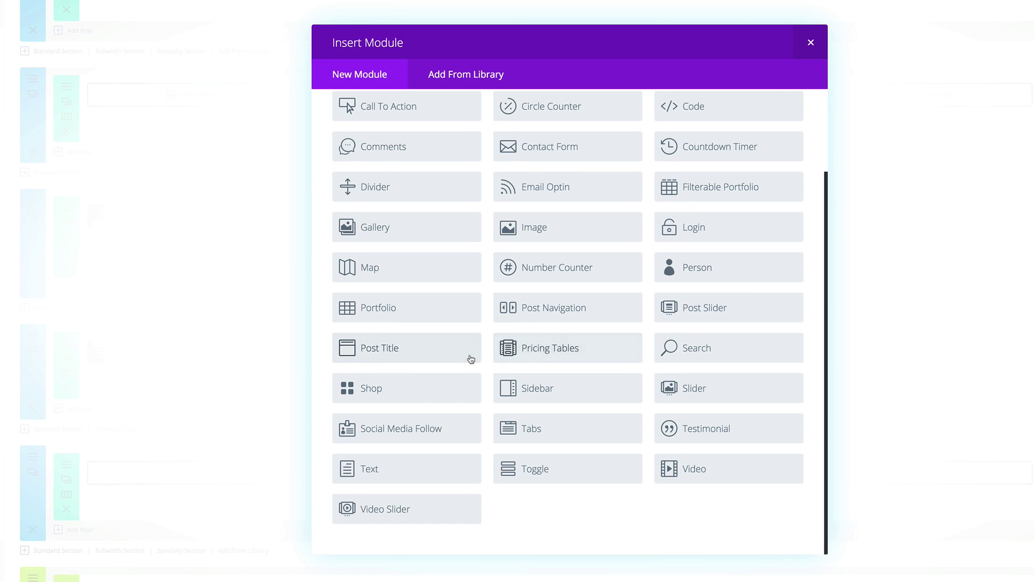
left_click(369, 470)
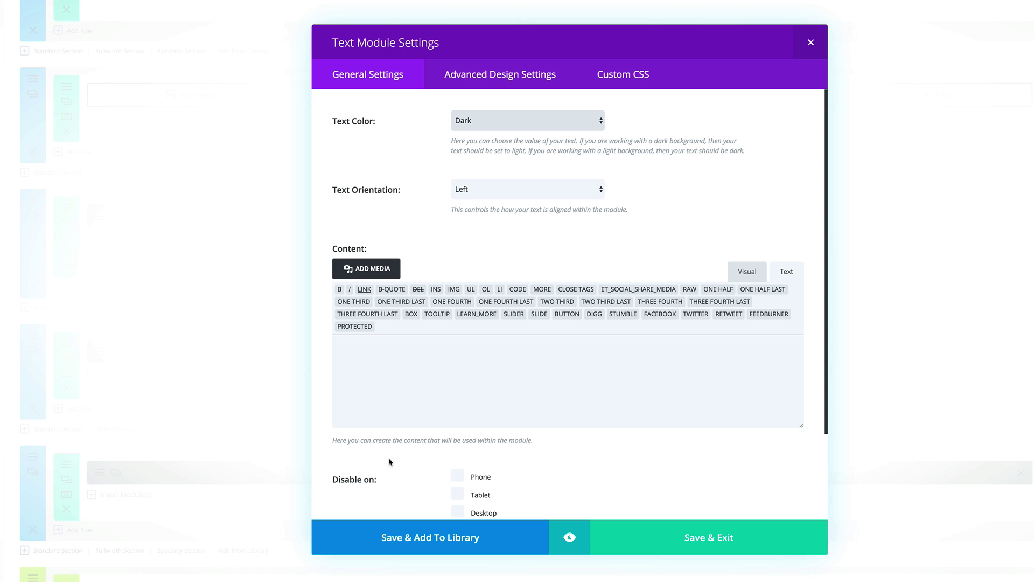
Paste the curveDownColor SVG markup filled #b36015 into the Text module and save it
left_click(398, 354)
key("ctrl+v")
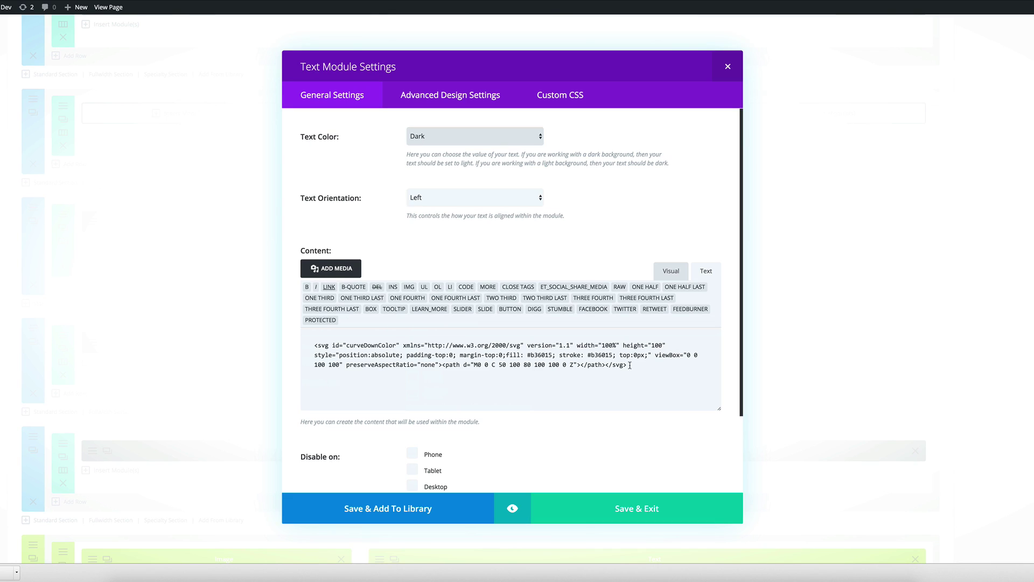
key("ctrl+a")
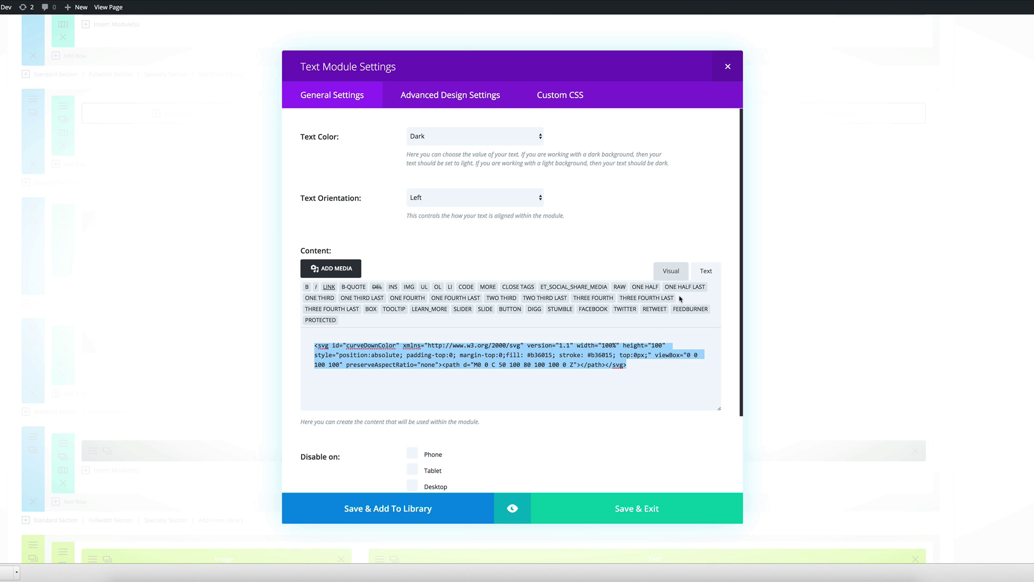
left_click(656, 510)
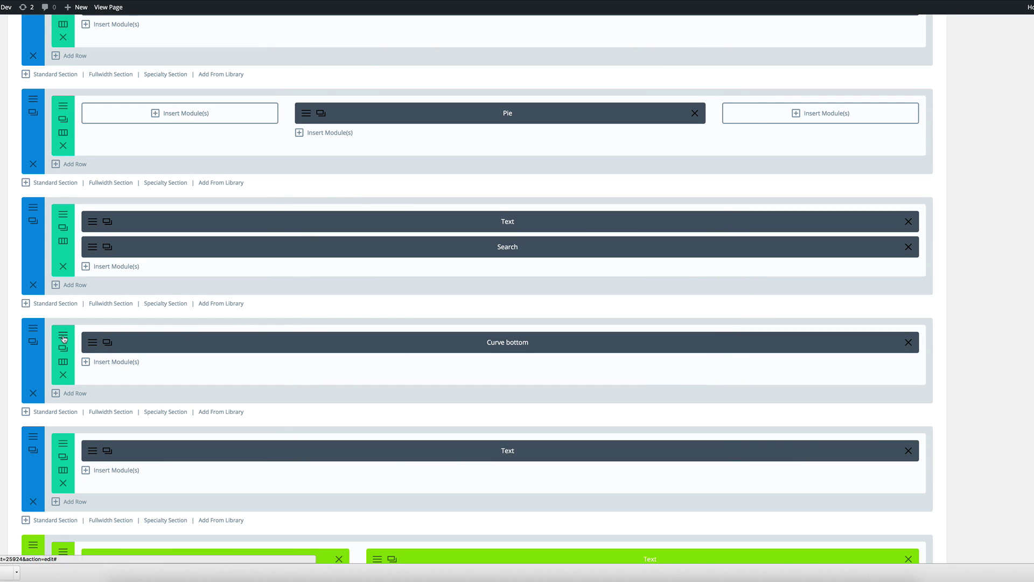
Make the Curve bottom row fullwidth with 0px top custom padding and save the row settings
left_click(63, 336)
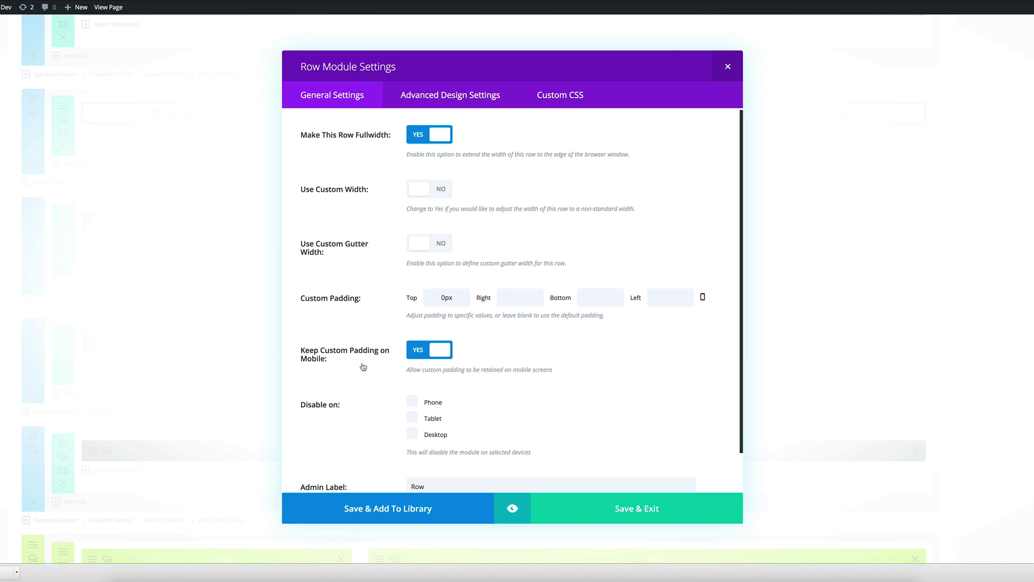
scroll(363, 361, "down", 1)
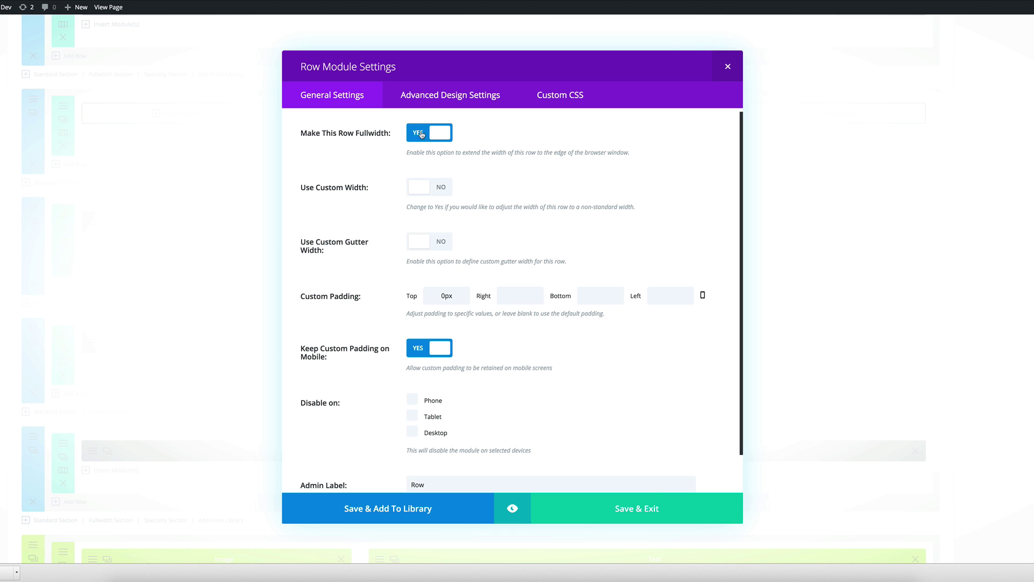
left_click(653, 513)
scroll(999, 254, "up", 15)
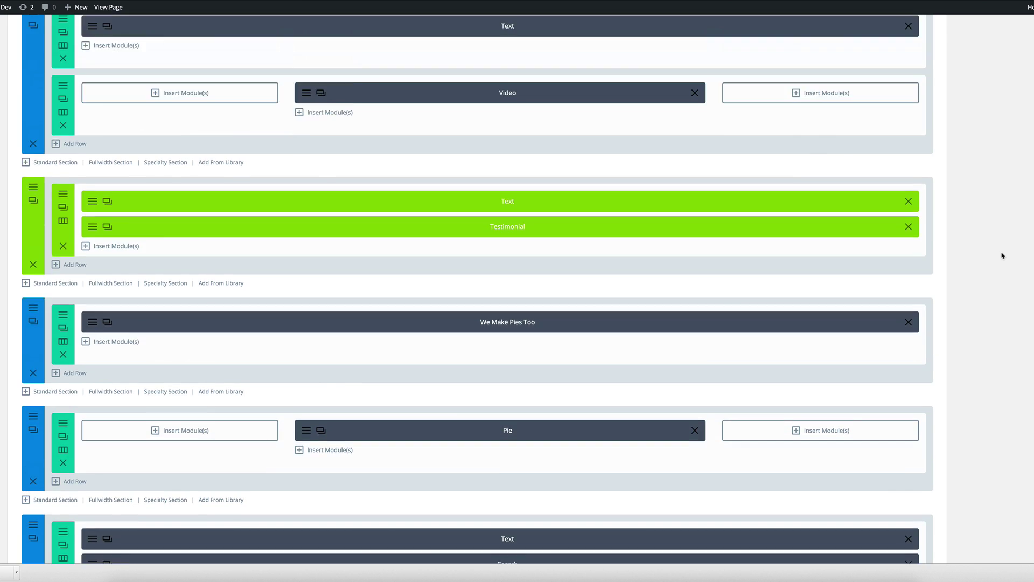
Update the Section Dividers page and view it on the live site
scroll(1003, 256, "up", 10)
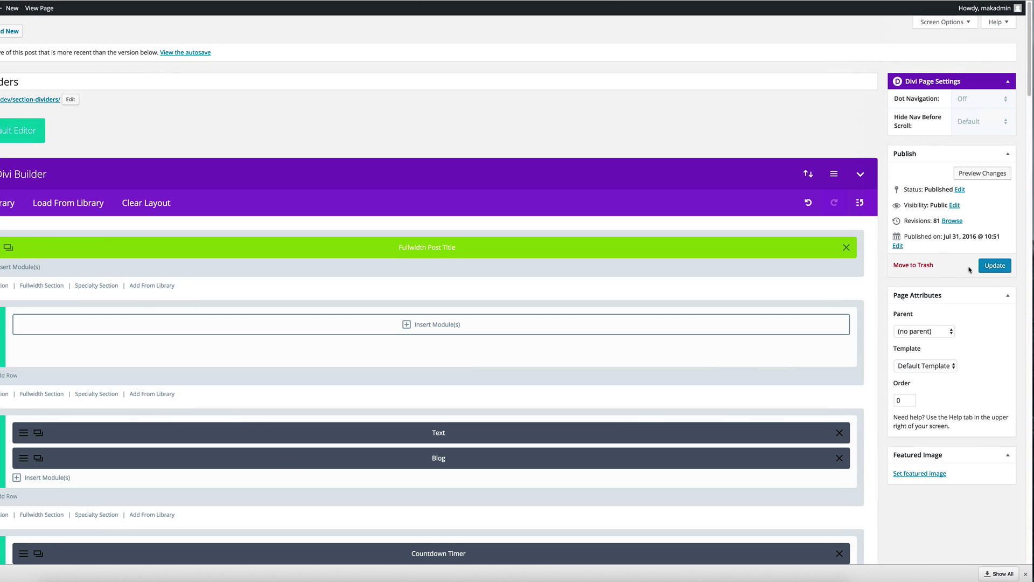
left_click(994, 266)
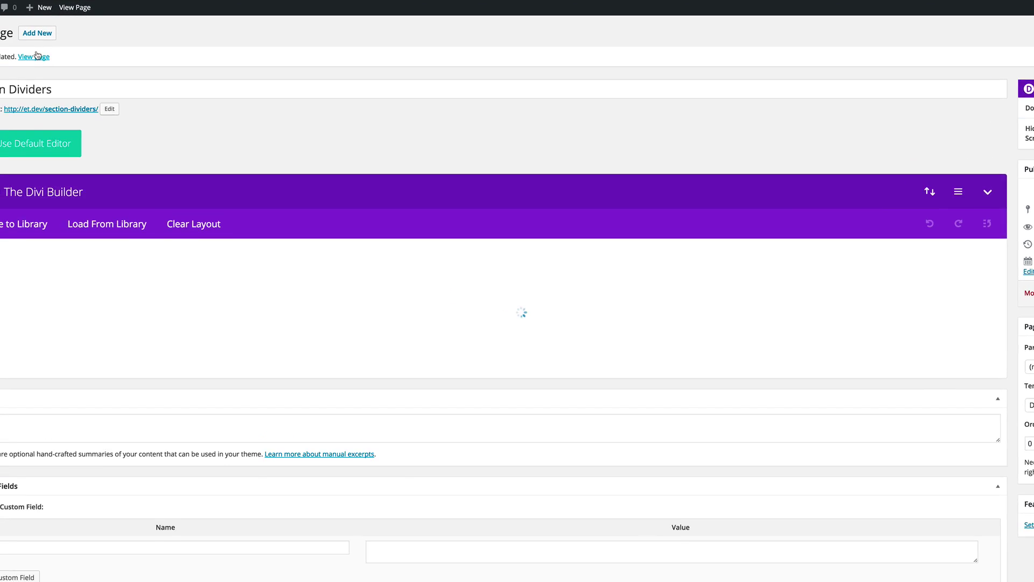
left_click(106, 66)
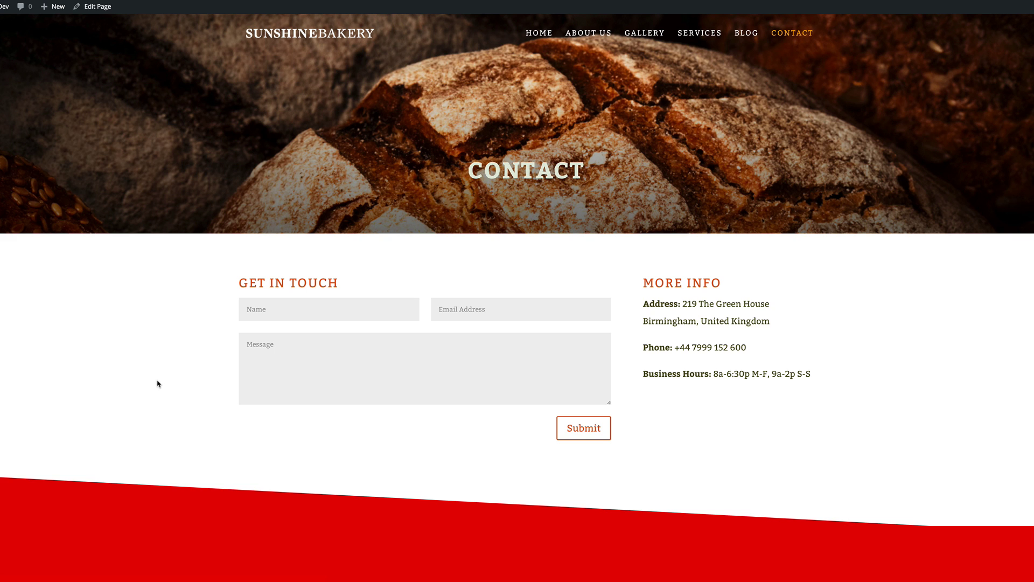
Scroll down the live Contact page to the red slanted divider, then edit the page in Divi Builder
scroll(157, 381, "down", 3)
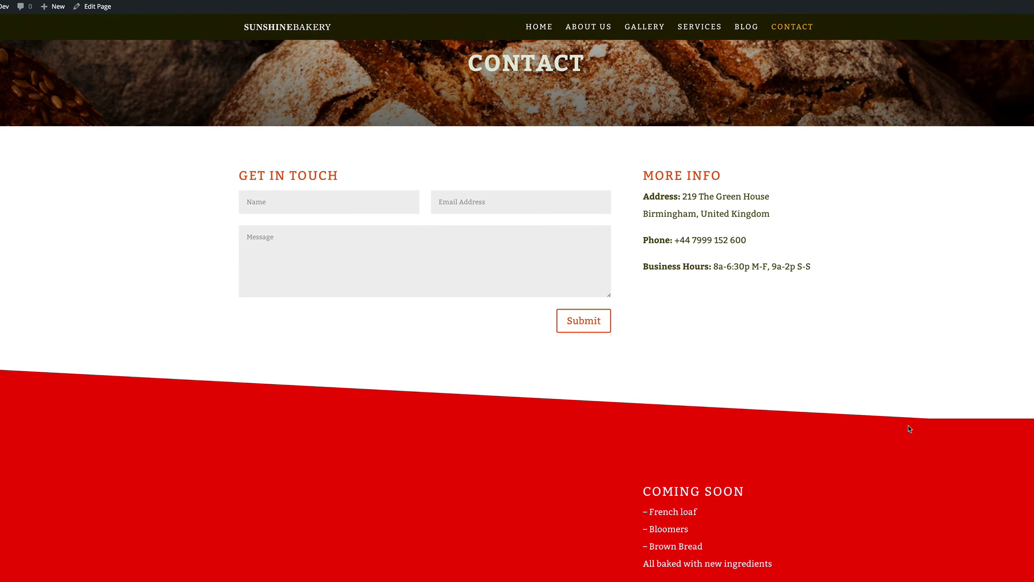
scroll(226, 339, "down", 5)
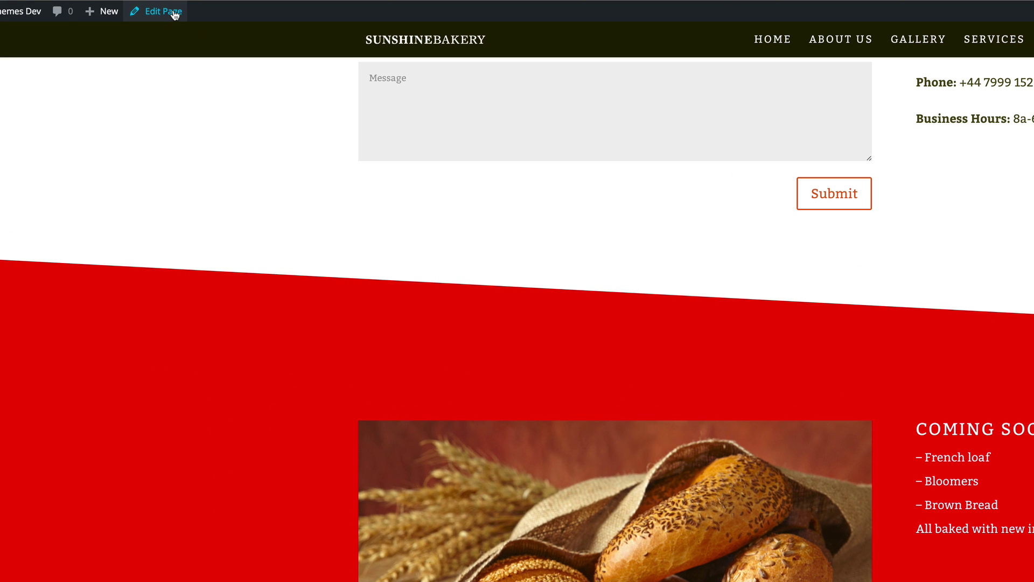
left_click(175, 15)
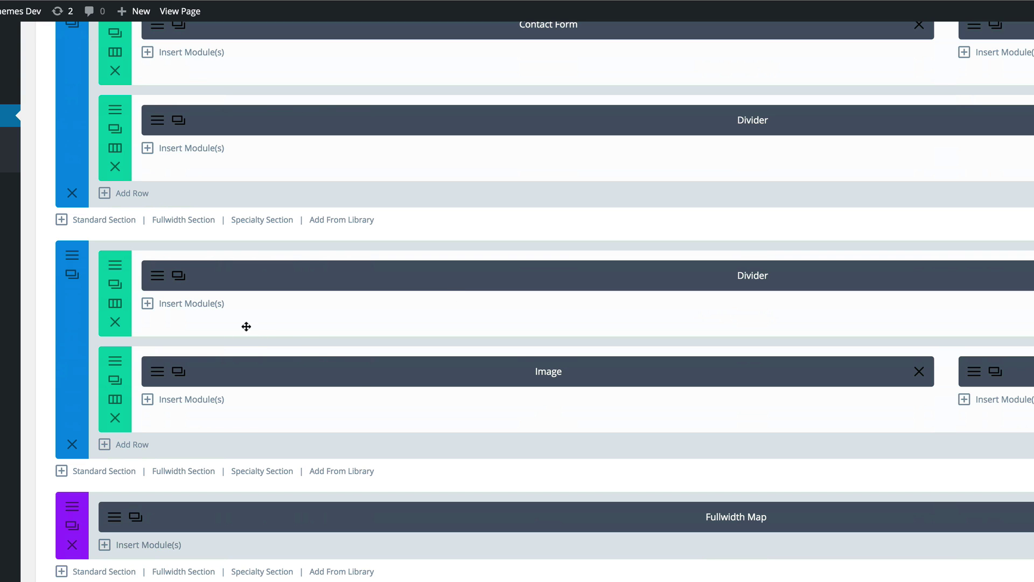
Review the red section's Custom CSS: zero top padding and the rotate(3deg) After element, then save
left_click(72, 256)
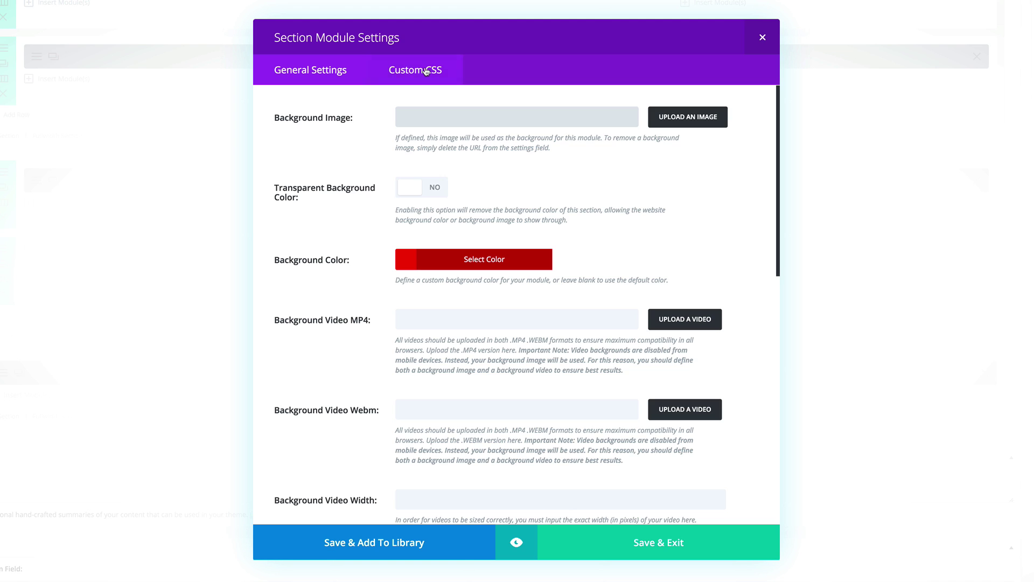
left_click(426, 71)
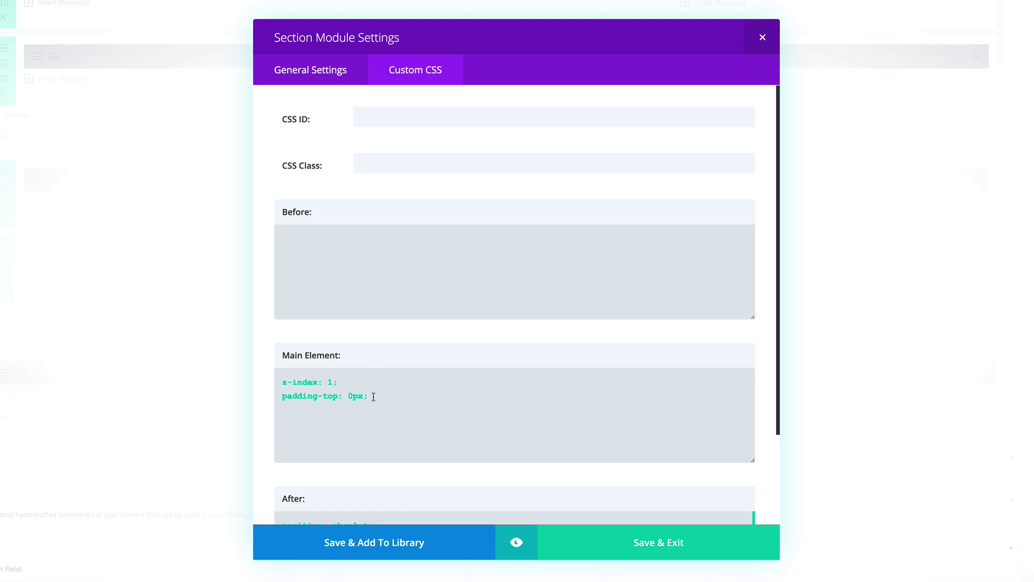
left_click_drag(372, 397, 282, 381)
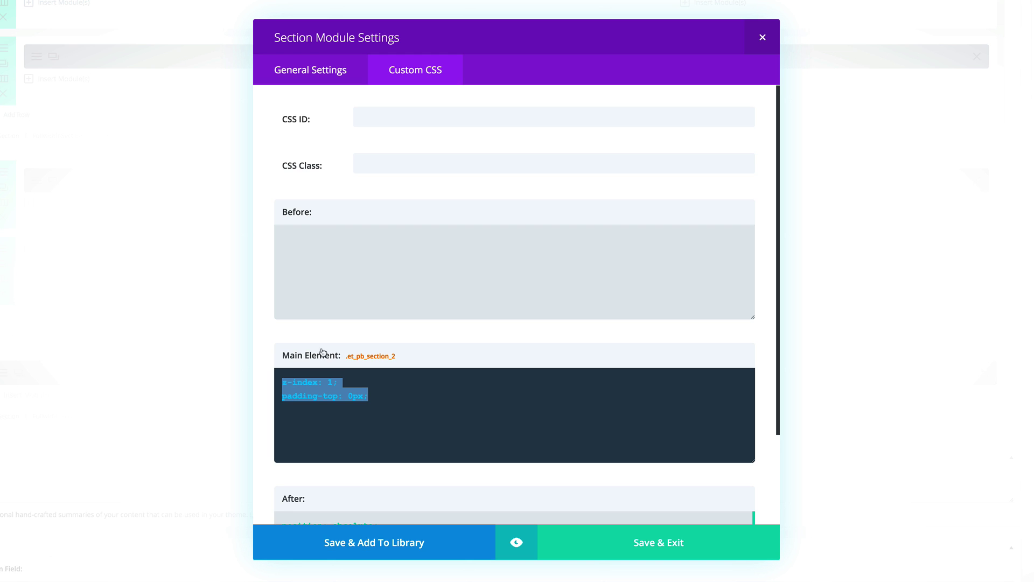
scroll(321, 356, "down", 2)
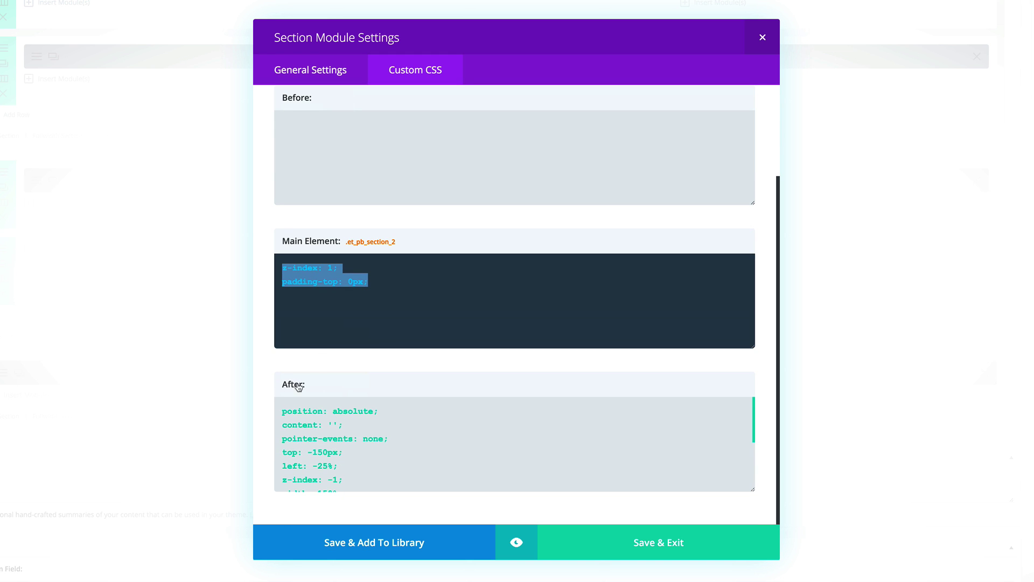
left_click_drag(281, 409, 352, 502)
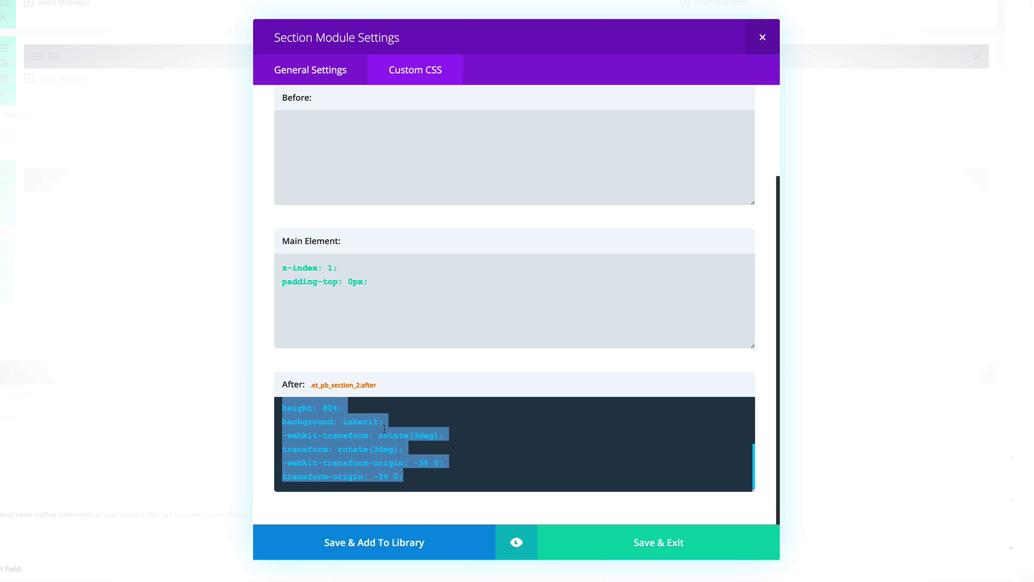
left_click(420, 478)
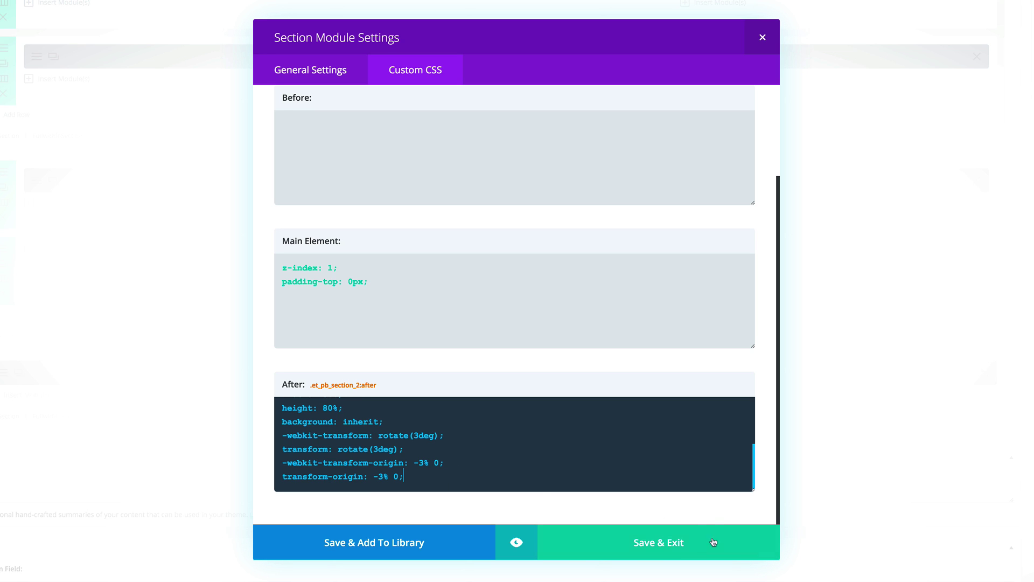
left_click(673, 546)
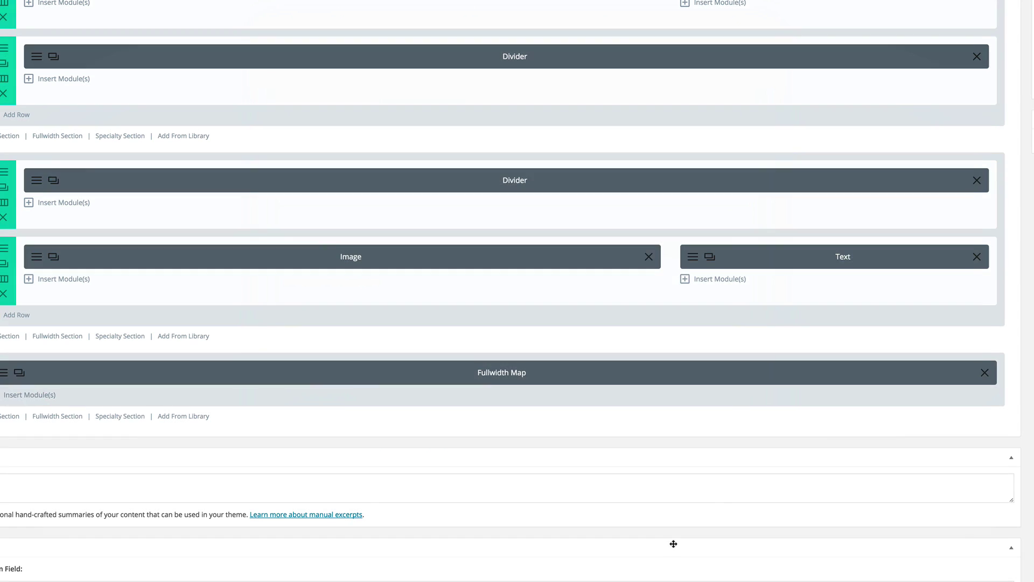
Update the Contact page and open it on the live site
scroll(943, 277, "up", 6)
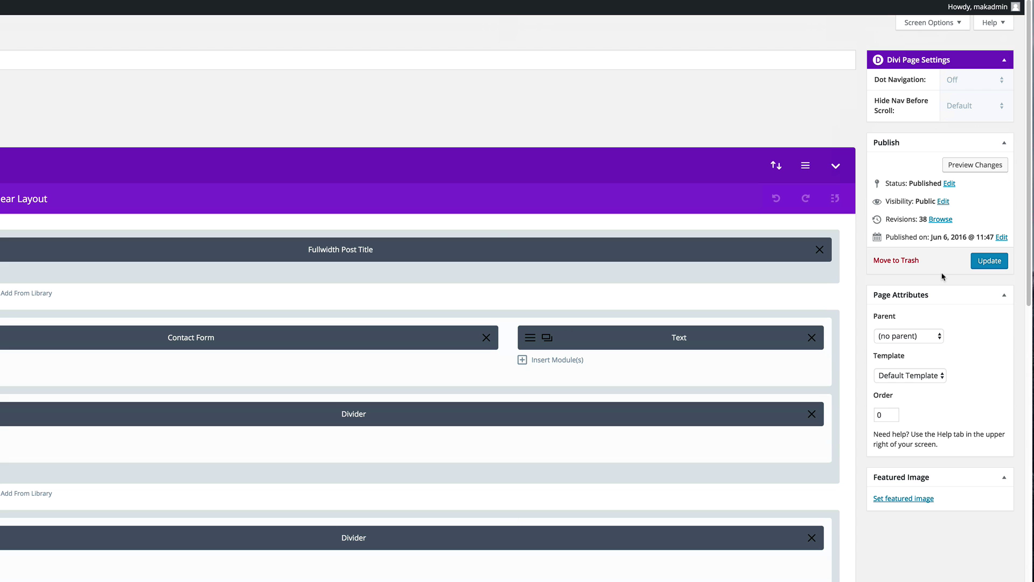
left_click(989, 260)
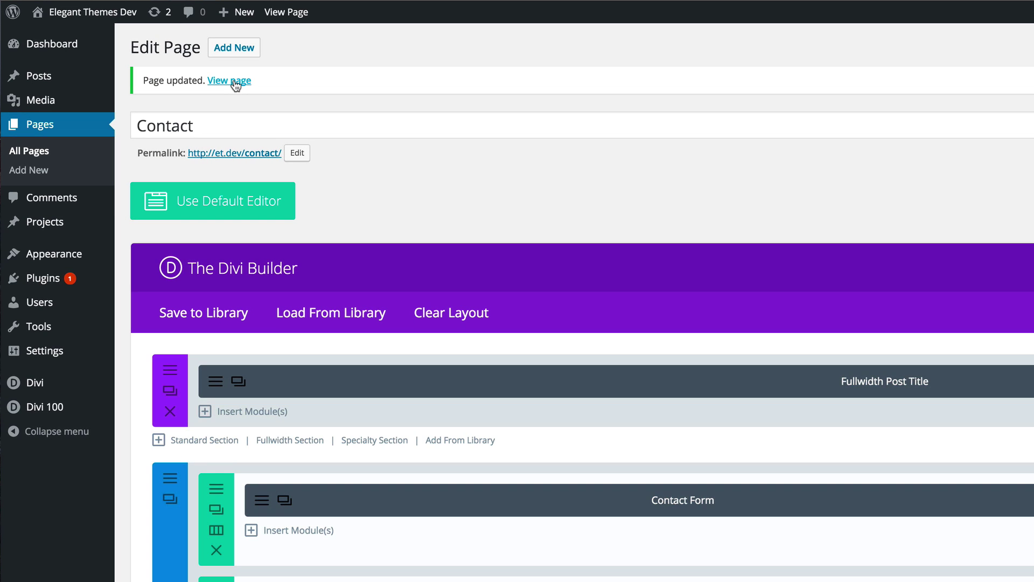
left_click(45, 70)
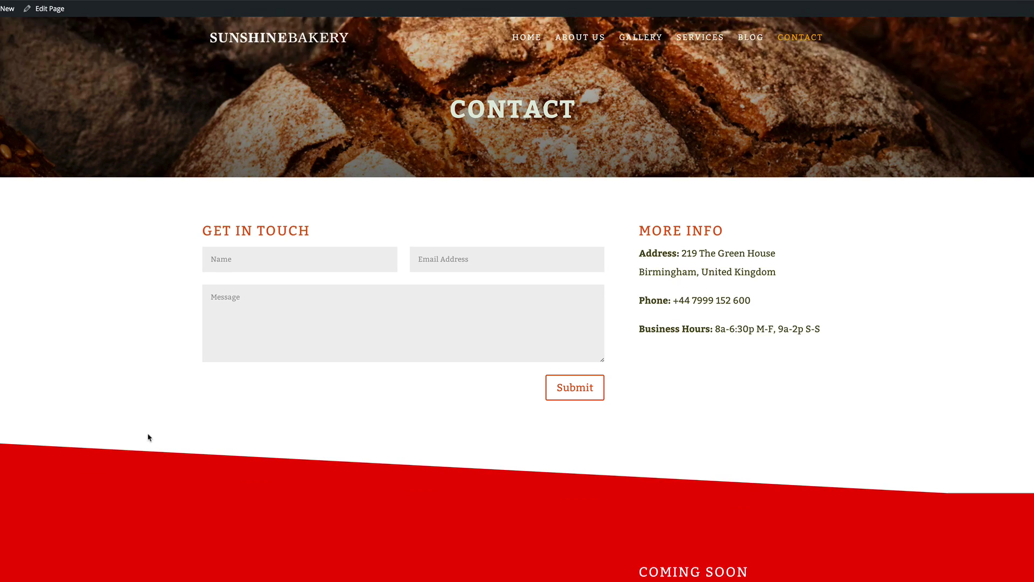
Scroll down the live Contact page to inspect the angled red section edge
scroll(73, 431, "down", 1)
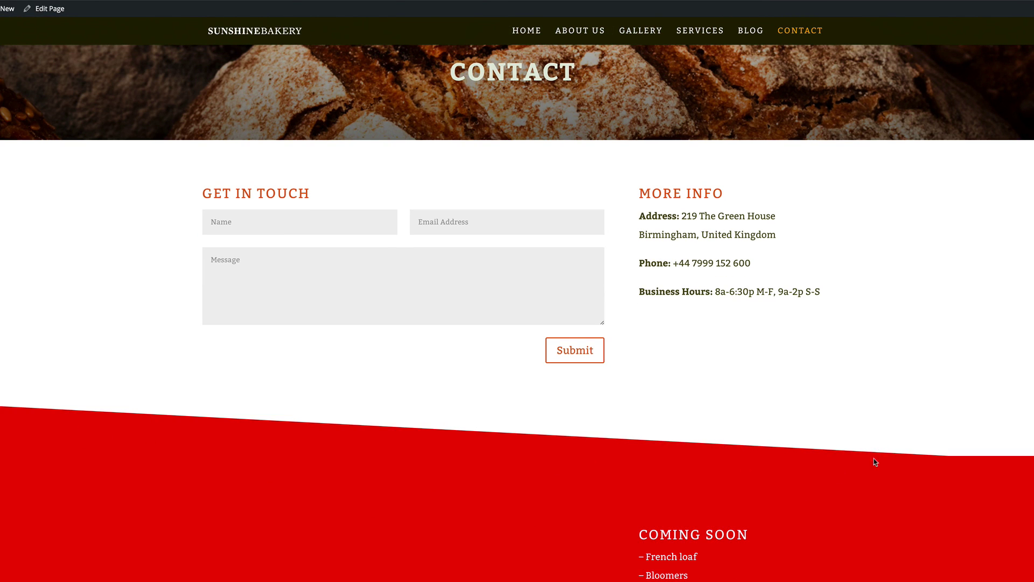
scroll(867, 477, "down", 4)
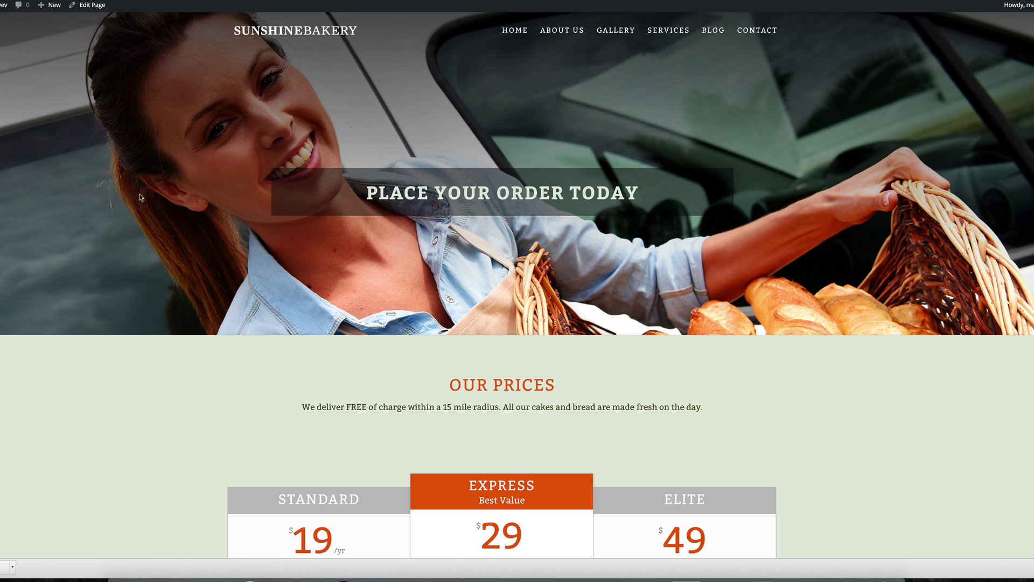
Scroll past the Place Your Order page's pricing tables (19, 29, 49) and testimonials
scroll(140, 196, "down", 4)
scroll(543, 353, "down", 10)
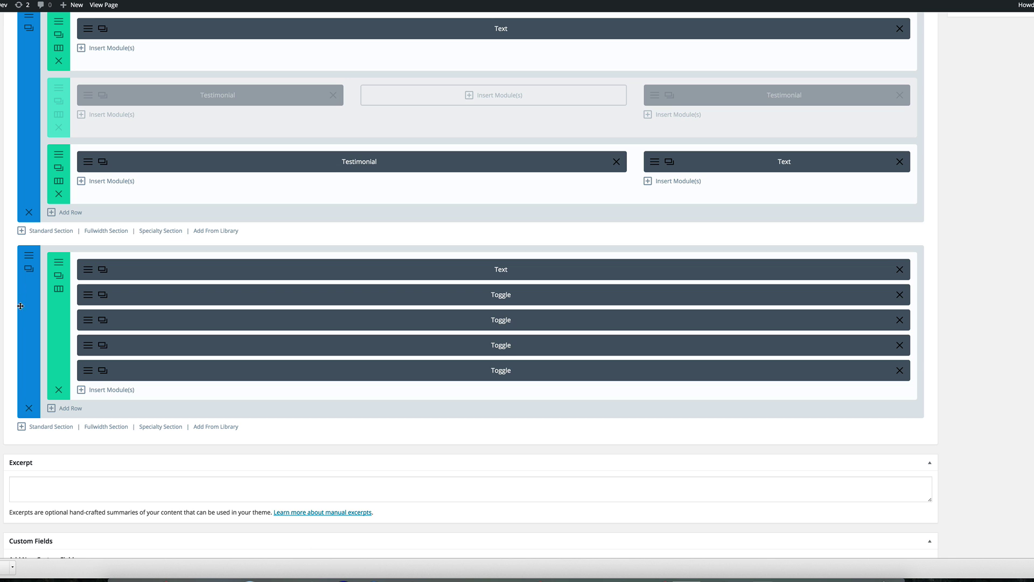
Confirm the toggles section's CSS class is diagonal-shadow and save the section settings
left_click(29, 256)
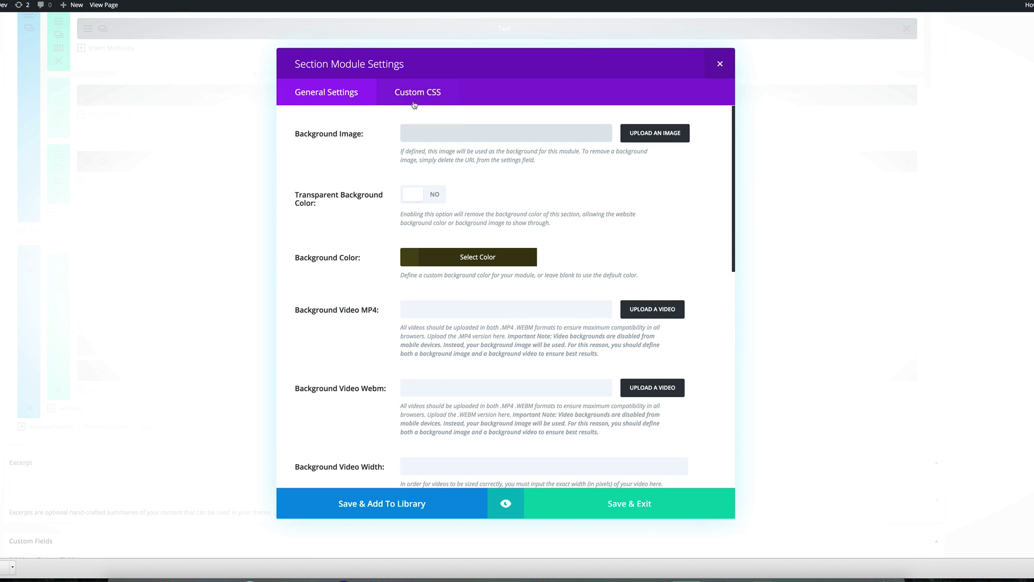
left_click(421, 95)
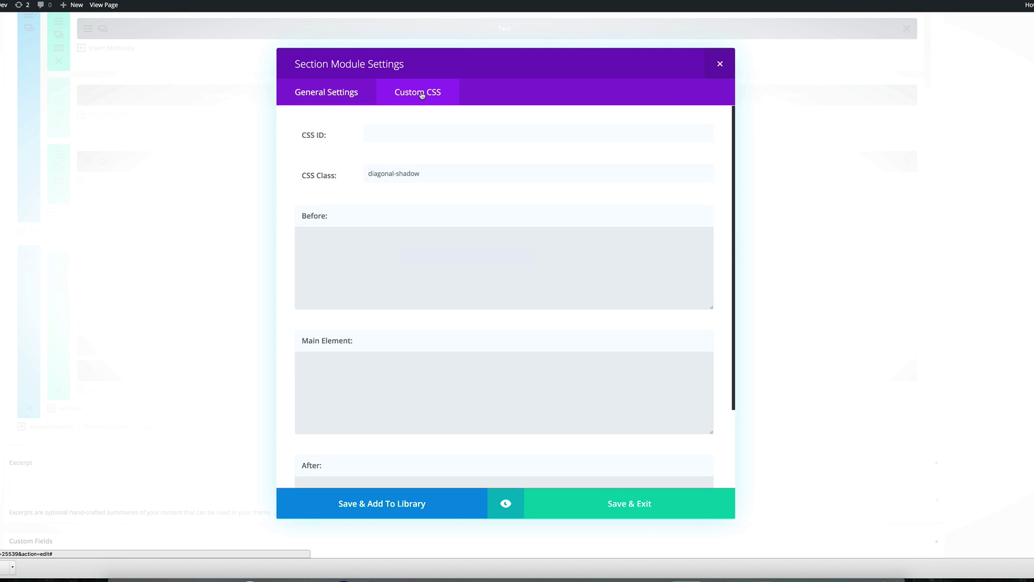
triple_click(413, 177)
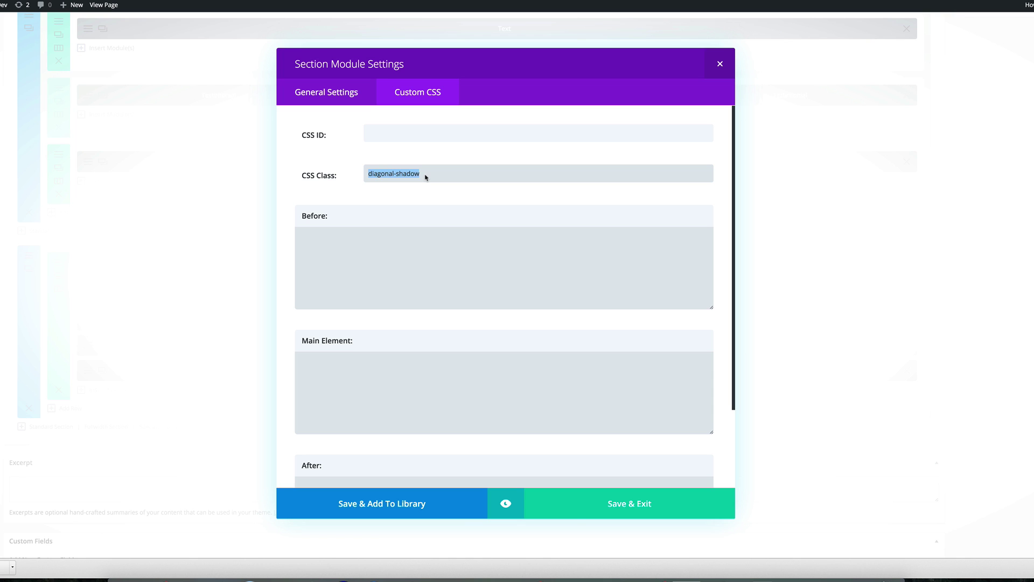
left_click_drag(426, 178, 365, 175)
left_click(646, 505)
Update the Place your order page
scroll(916, 194, "up", 10)
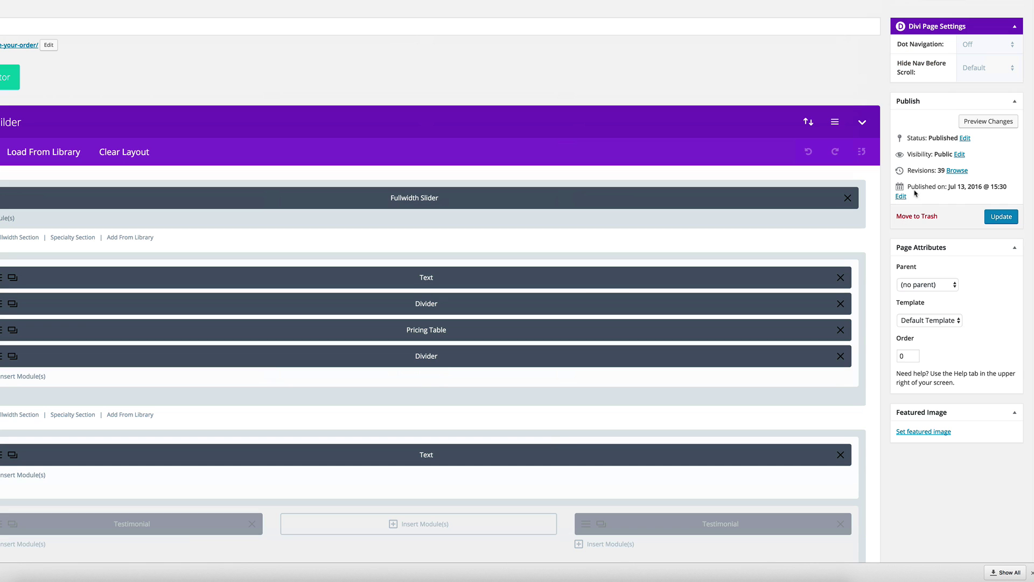
left_click(1000, 217)
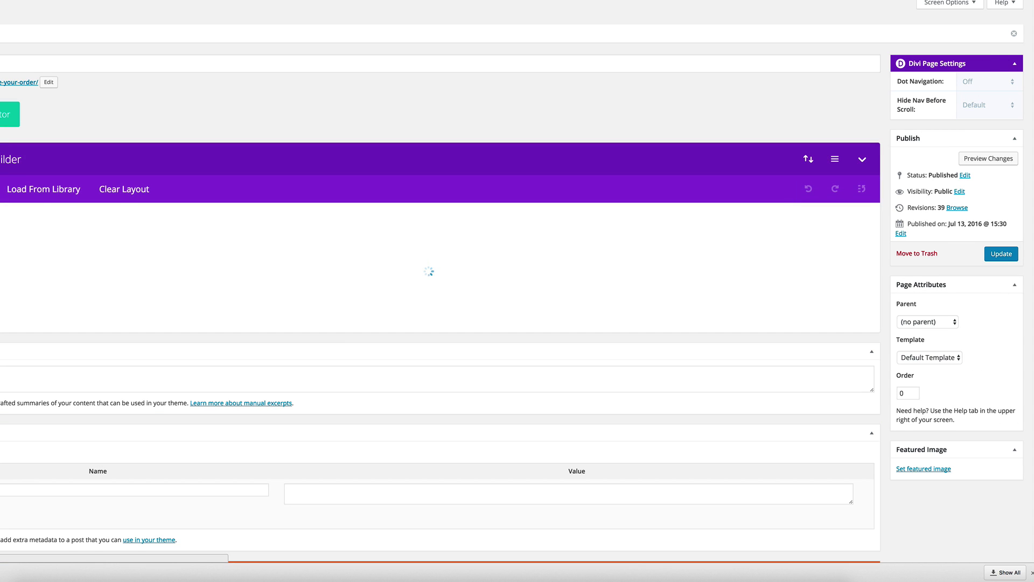
mouse_move(22, 261)
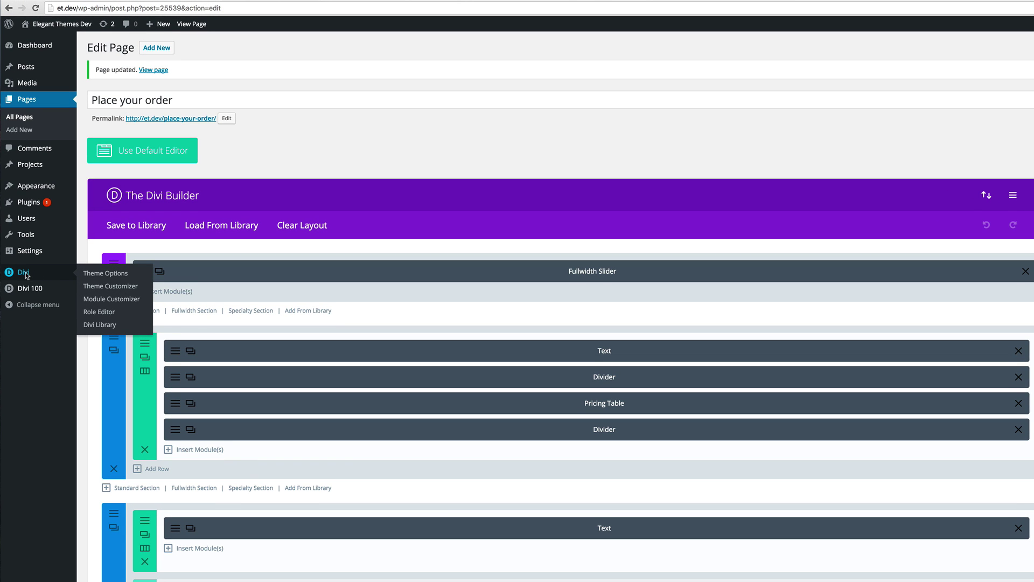
Review the .diagonal-shadow rules (rotate(-2deg), #716928 pseudo-elements) in Divi Theme Options Custom CSS
left_click(105, 274)
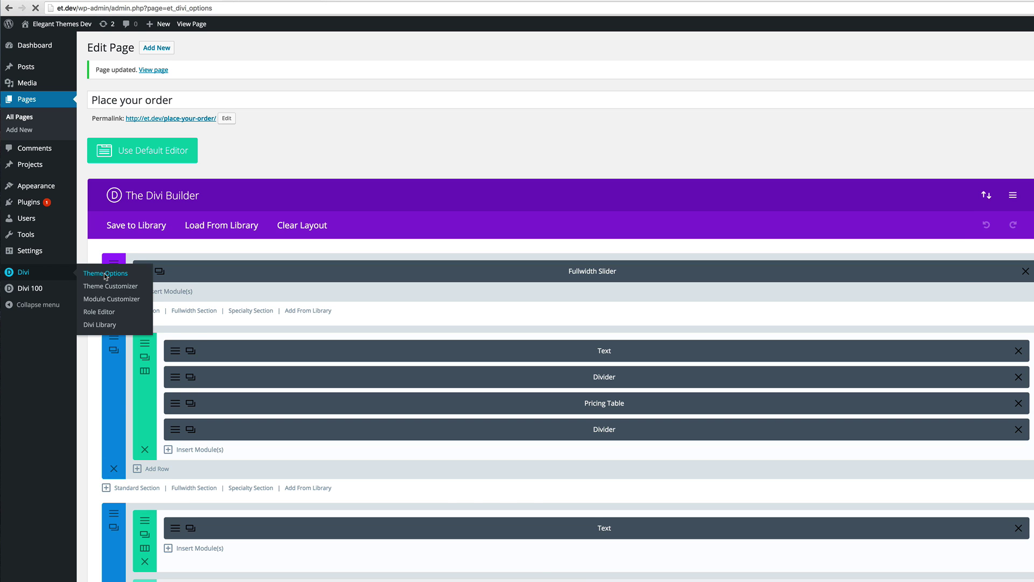
scroll(377, 355, "down", 5)
scroll(376, 353, "down", 12)
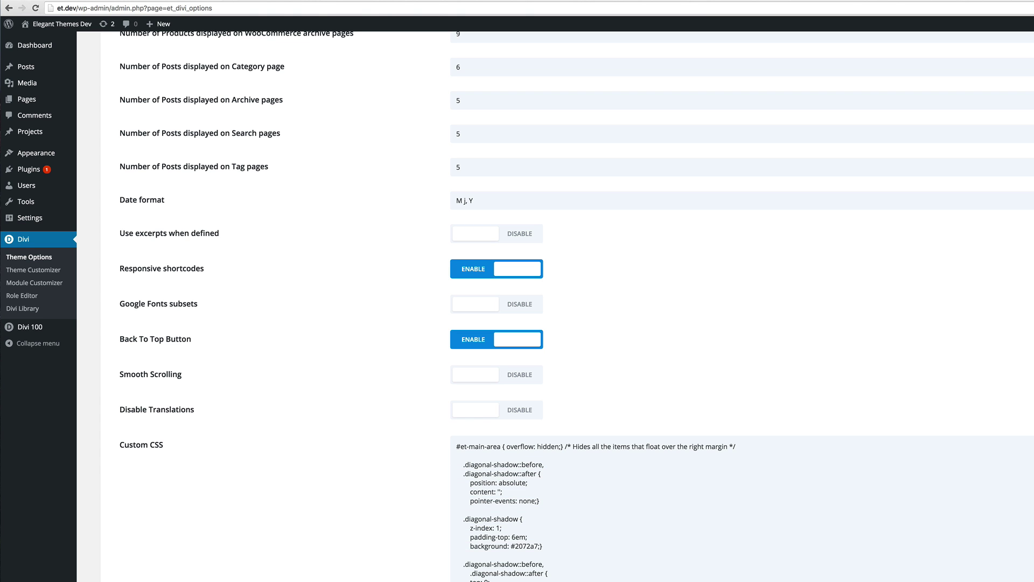
scroll(618, 517, "down", 3)
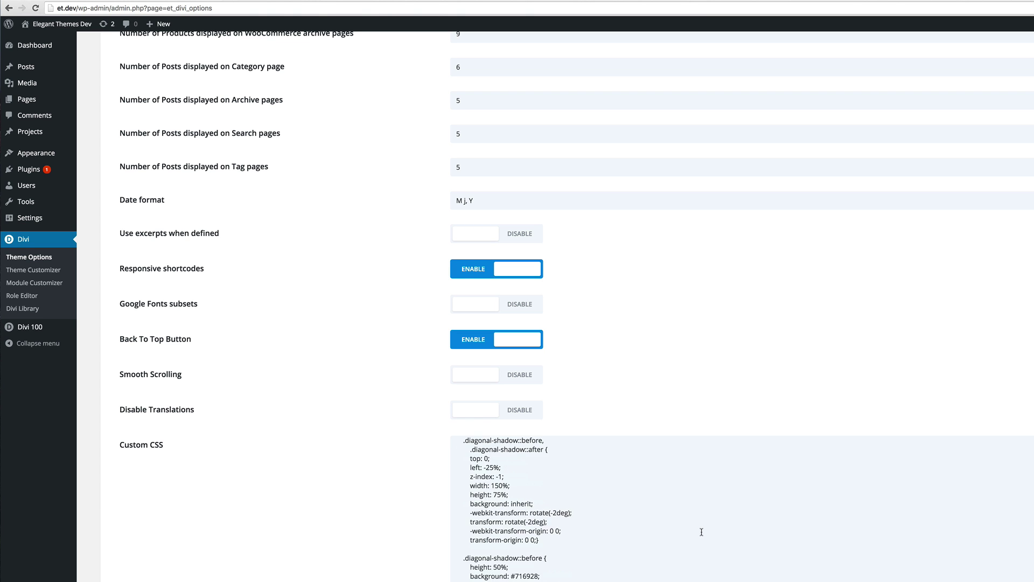
scroll(701, 532, "up", 5)
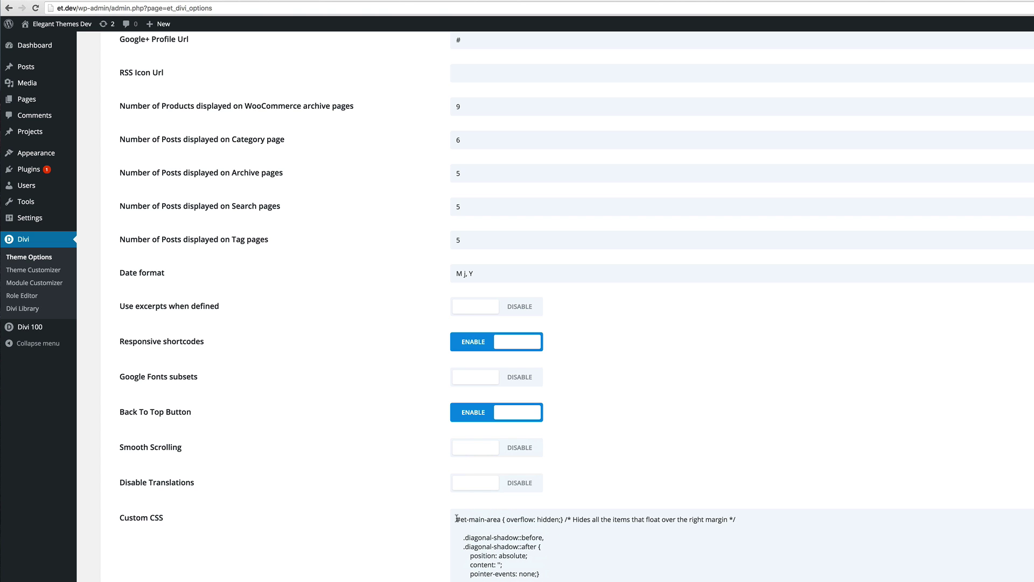
left_click_drag(457, 518, 571, 581)
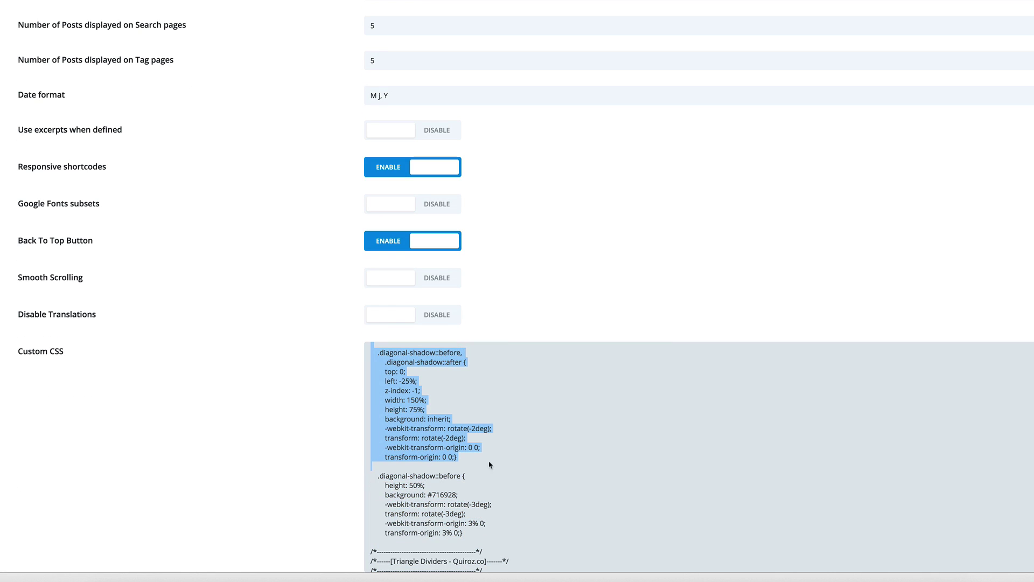
left_click_drag(490, 464, 517, 534)
left_click(482, 371)
scroll(160, 441, "down", 3)
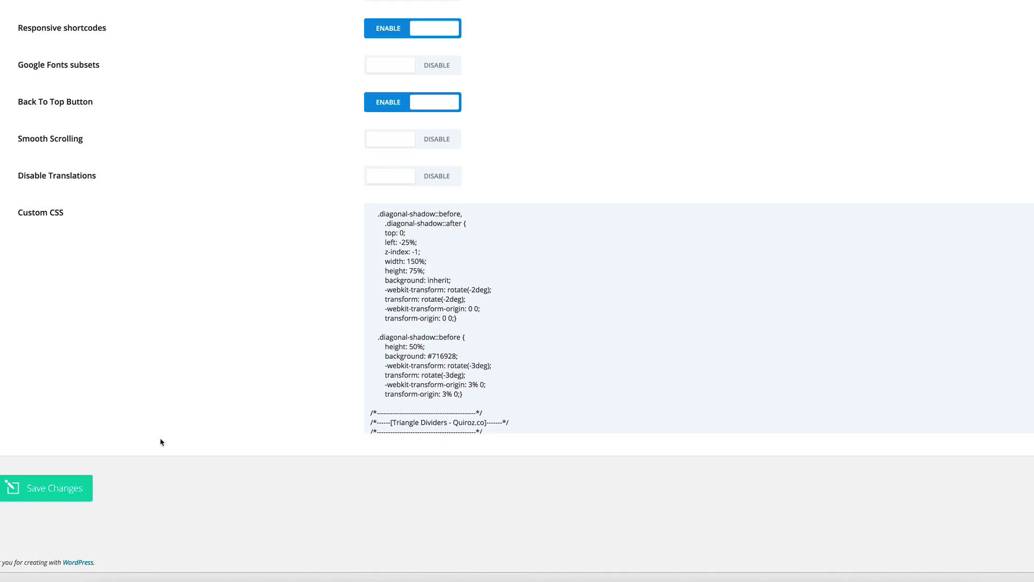